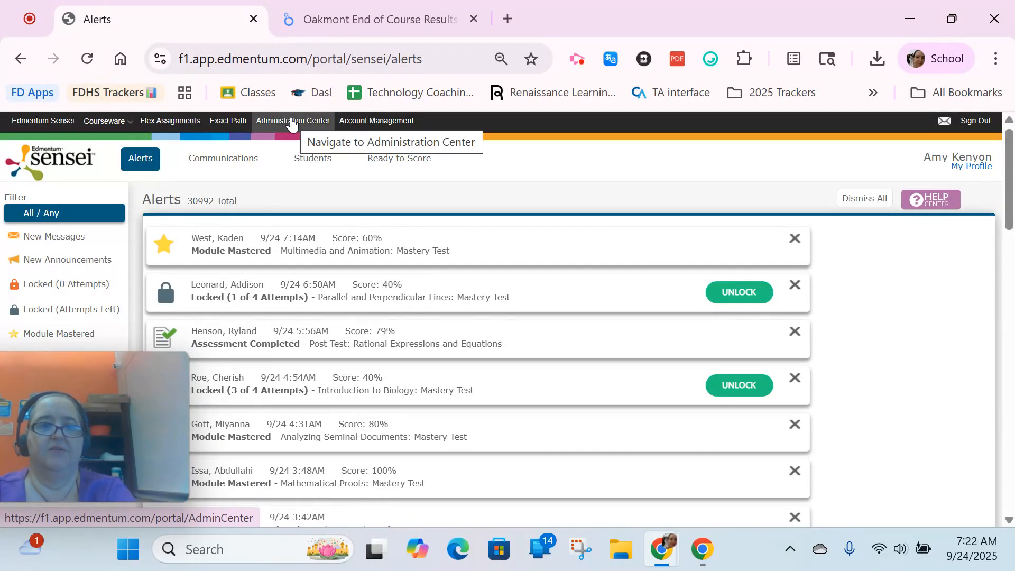
- Open the Standards Mastery topic browser in the Assess & Teach area of Exact Path
{"action": "left_click", "coordinate": [293, 124]}
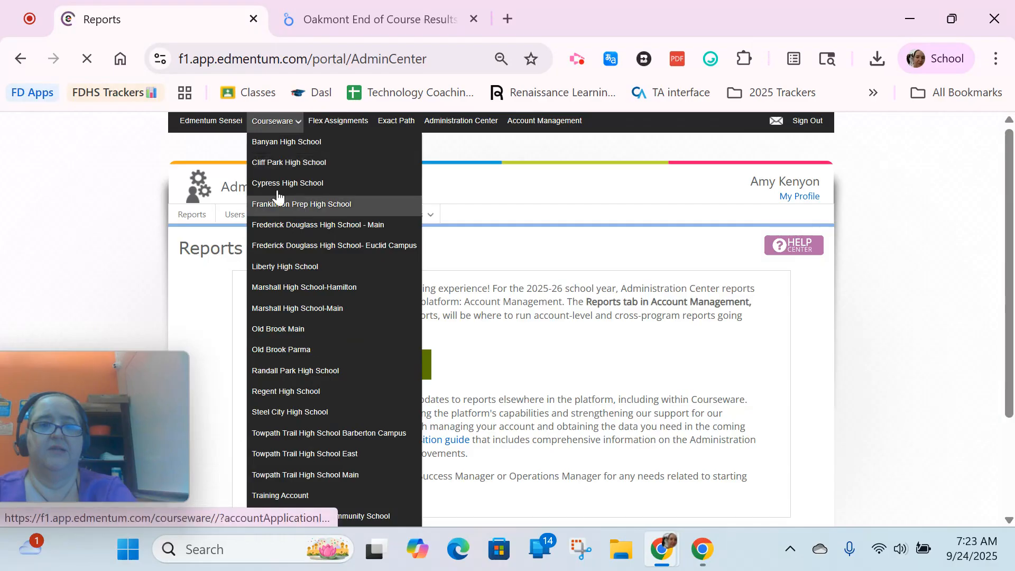
{"action": "left_click", "coordinate": [395, 126]}
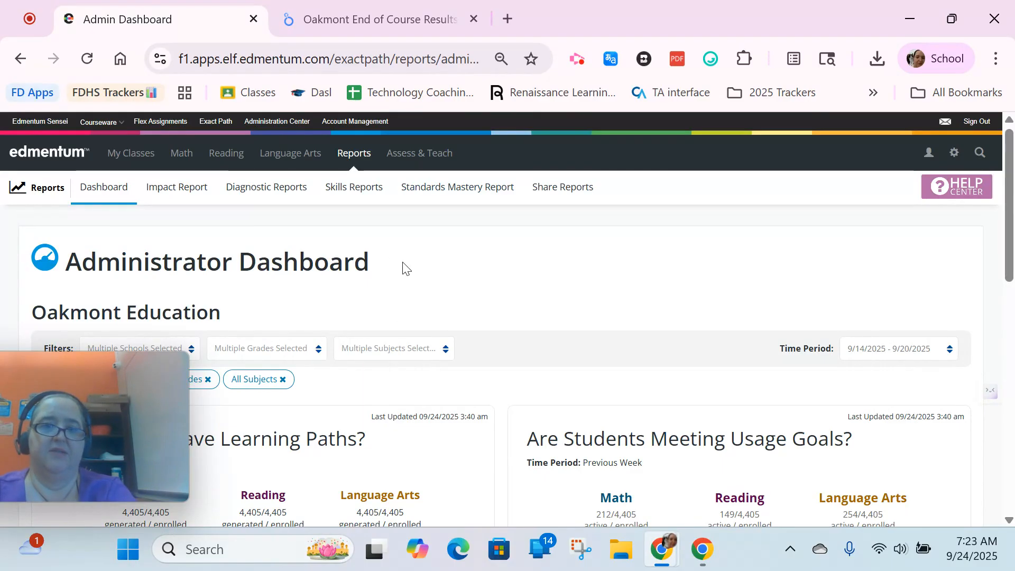
{"action": "left_click", "coordinate": [432, 159]}
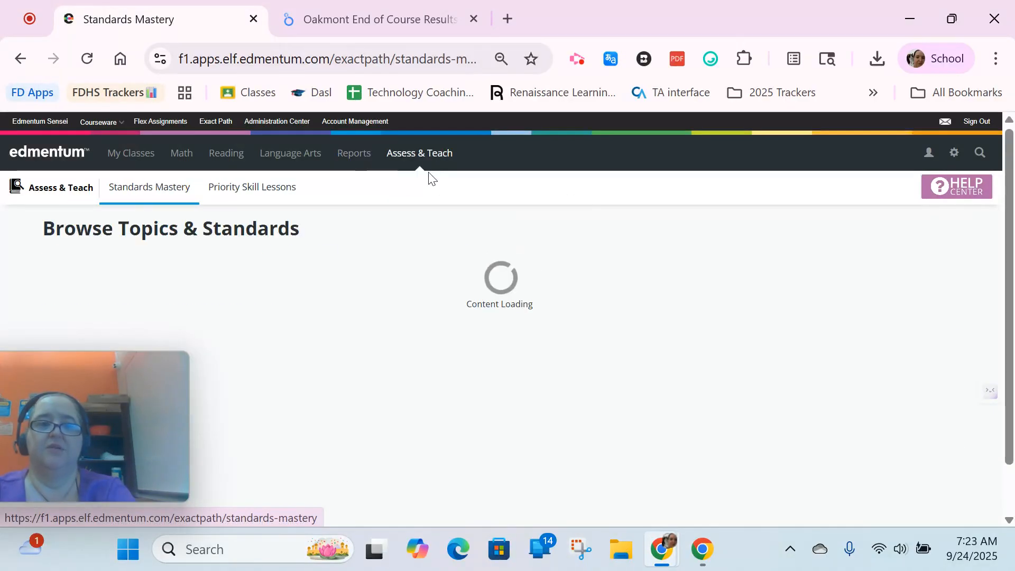
{"action": "scroll", "coordinate": [727, 229], "scroll_direction": "down", "scroll_amount": 2}
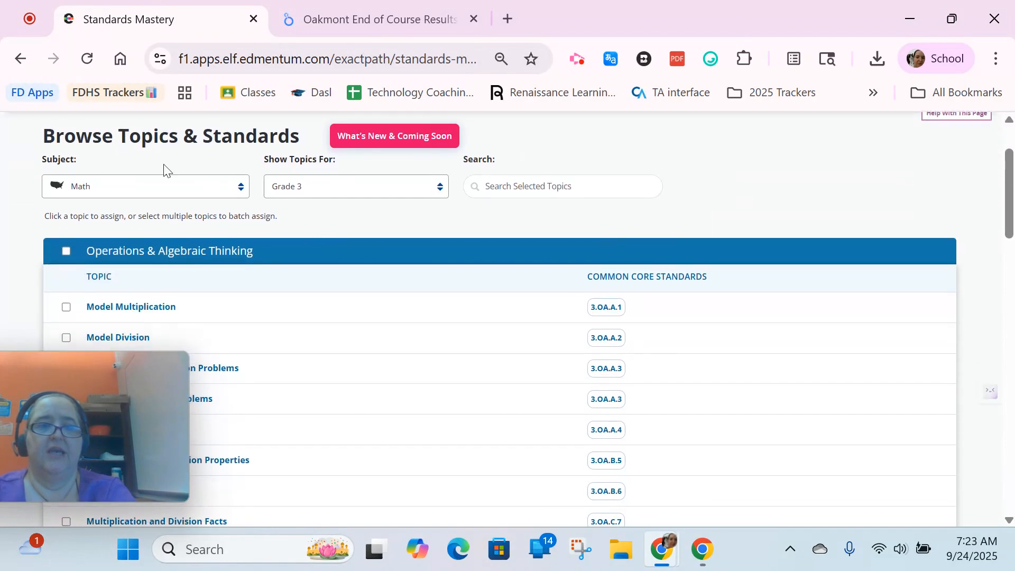
- Filter the topics and standards to Social Studies for Grade 8
{"action": "left_click", "coordinate": [86, 442]}
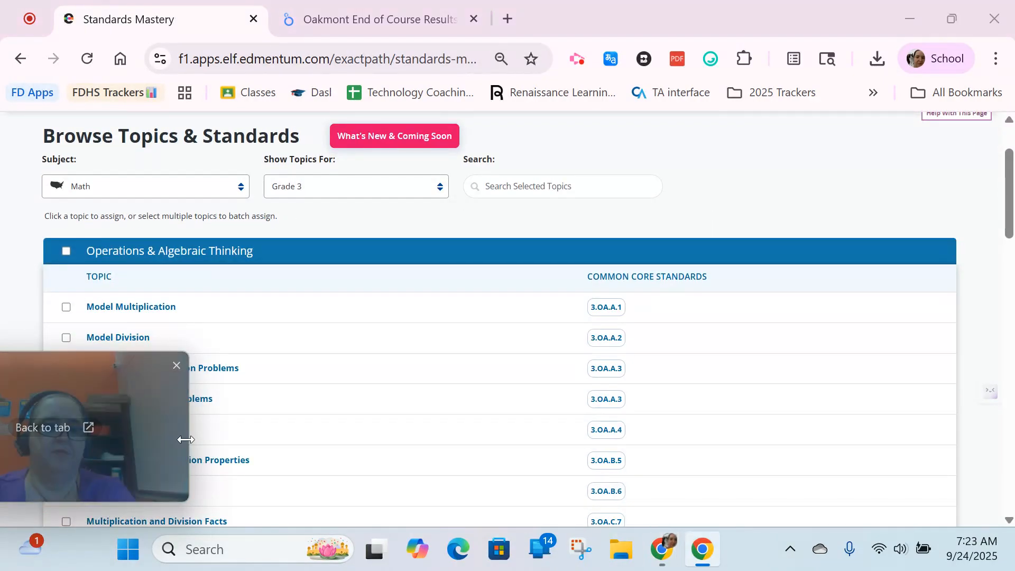
{"action": "left_click_drag", "start_coordinate": [70, 378], "coordinate": [981, 144]}
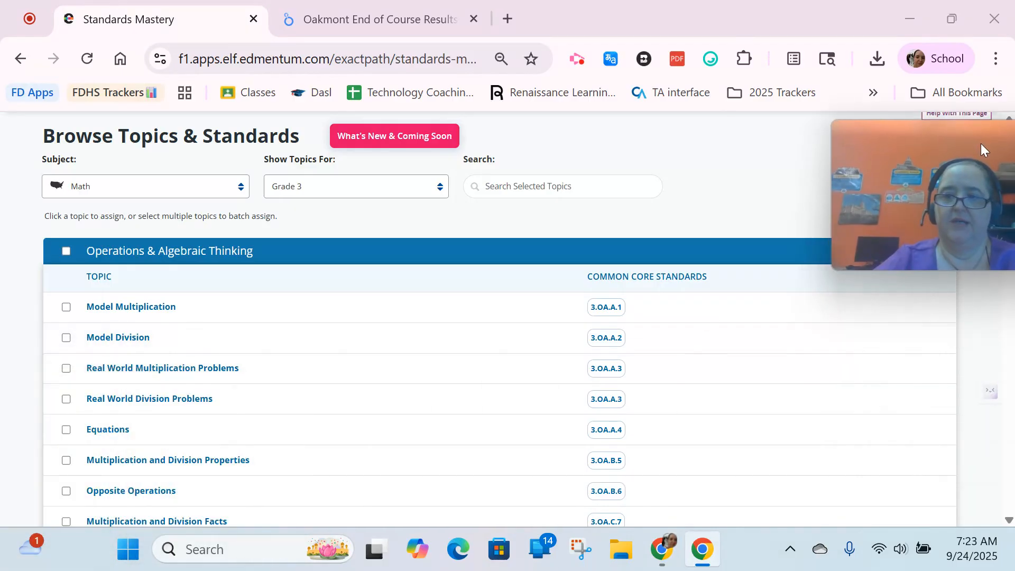
{"action": "left_click", "coordinate": [101, 186]}
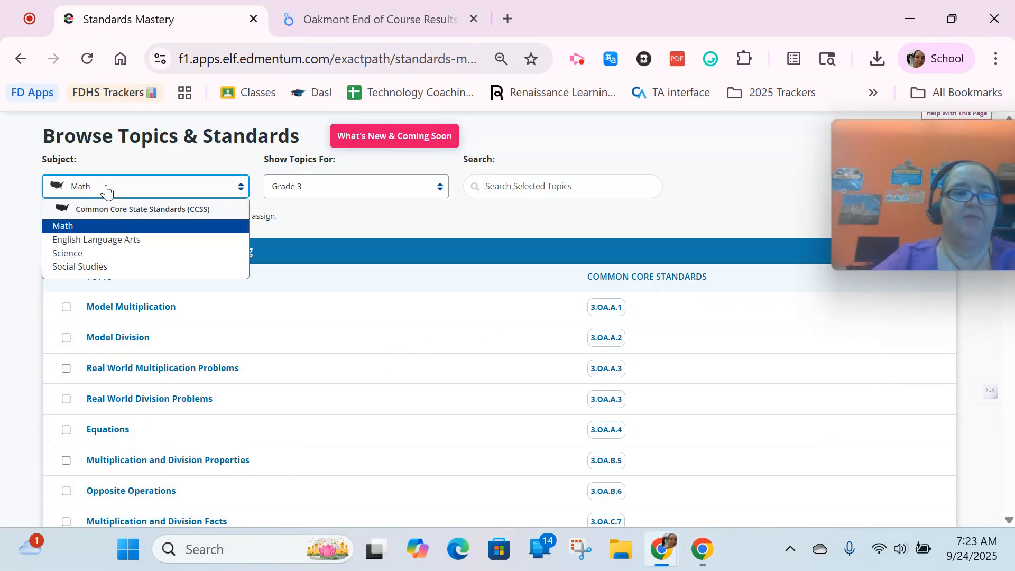
{"action": "left_click", "coordinate": [82, 268]}
{"action": "left_click", "coordinate": [358, 187]}
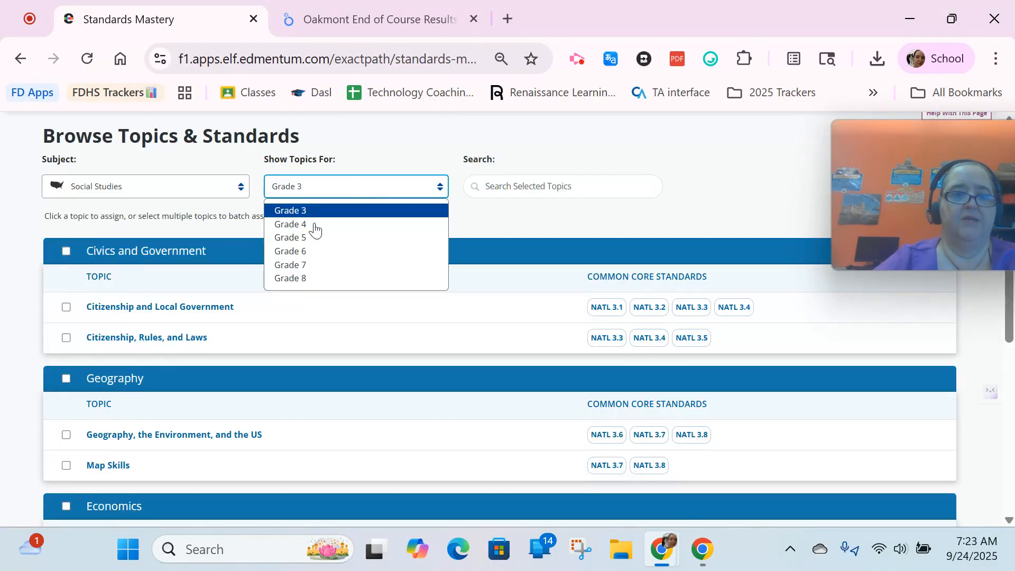
{"action": "left_click", "coordinate": [293, 279]}
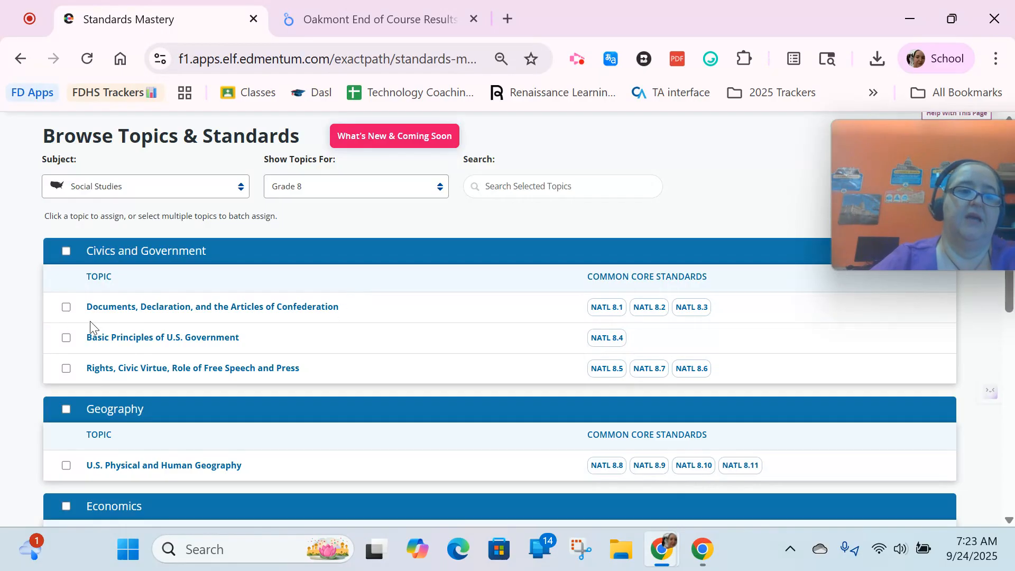
- Create a new assignment from the topic "Documents, Declaration, and the Articles of Confederation" and choose the class "test" for it
{"action": "left_click", "coordinate": [66, 307]}
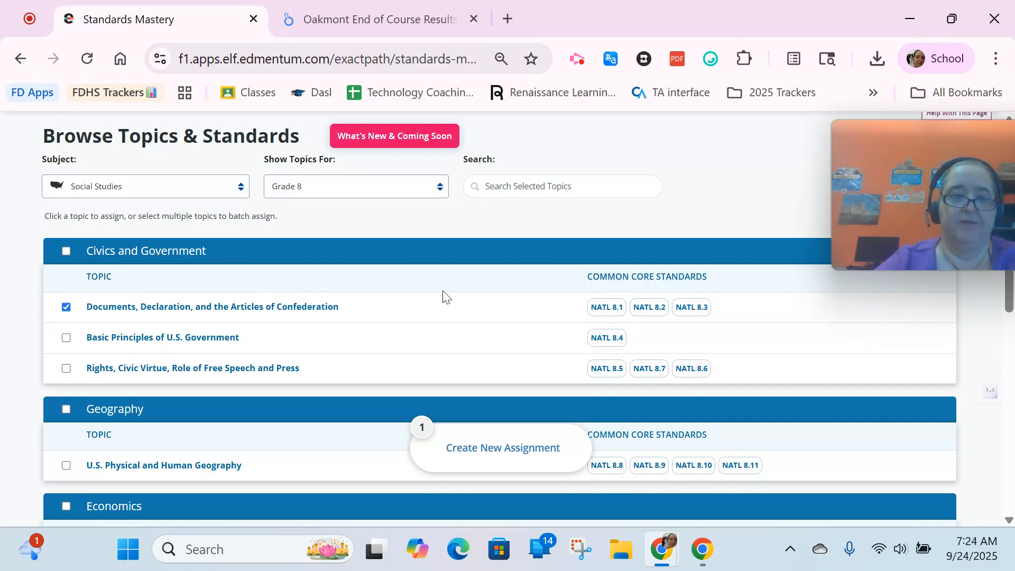
{"action": "left_click", "coordinate": [558, 455]}
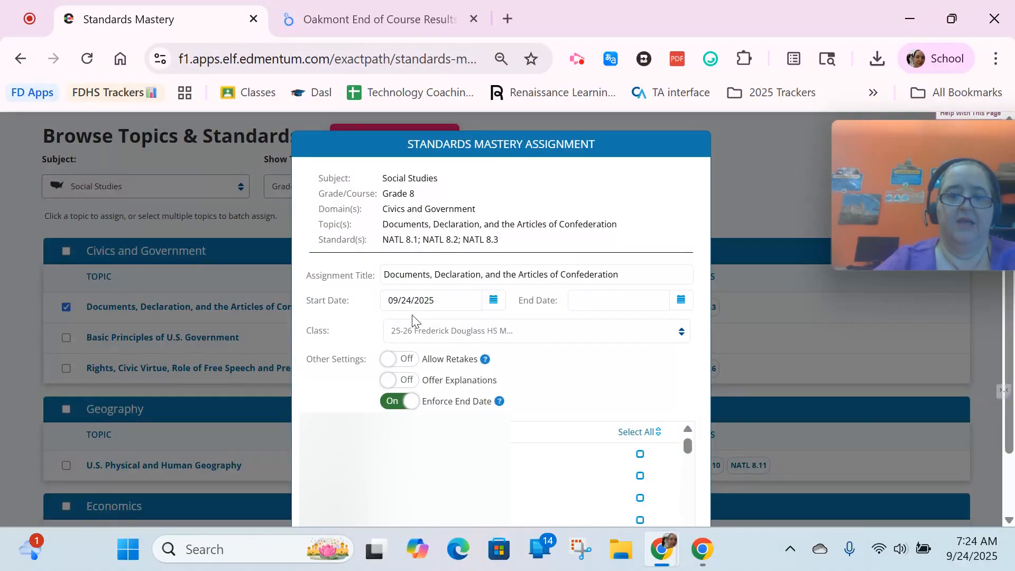
{"action": "left_click", "coordinate": [448, 337]}
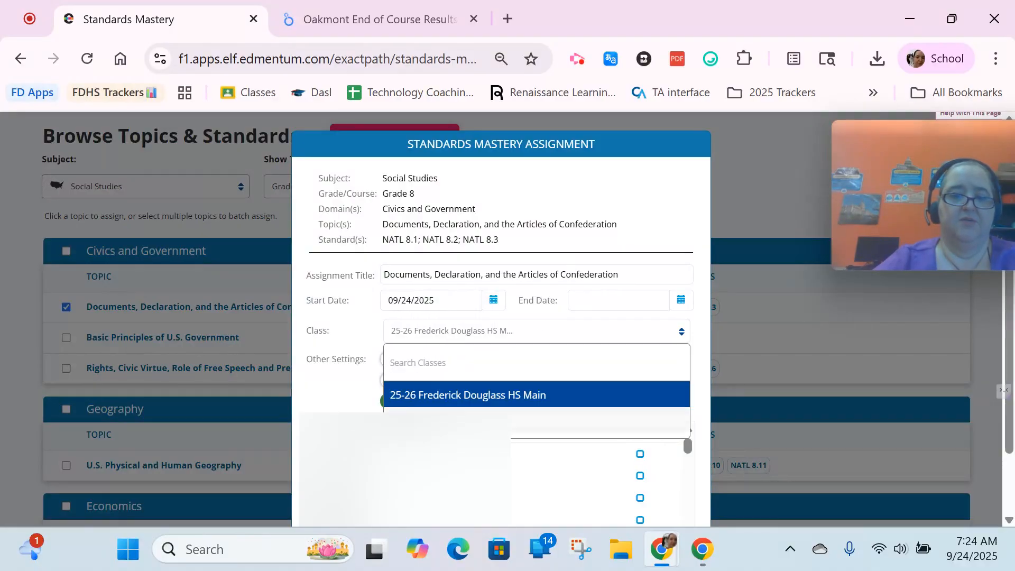
{"action": "left_click", "coordinate": [529, 421]}
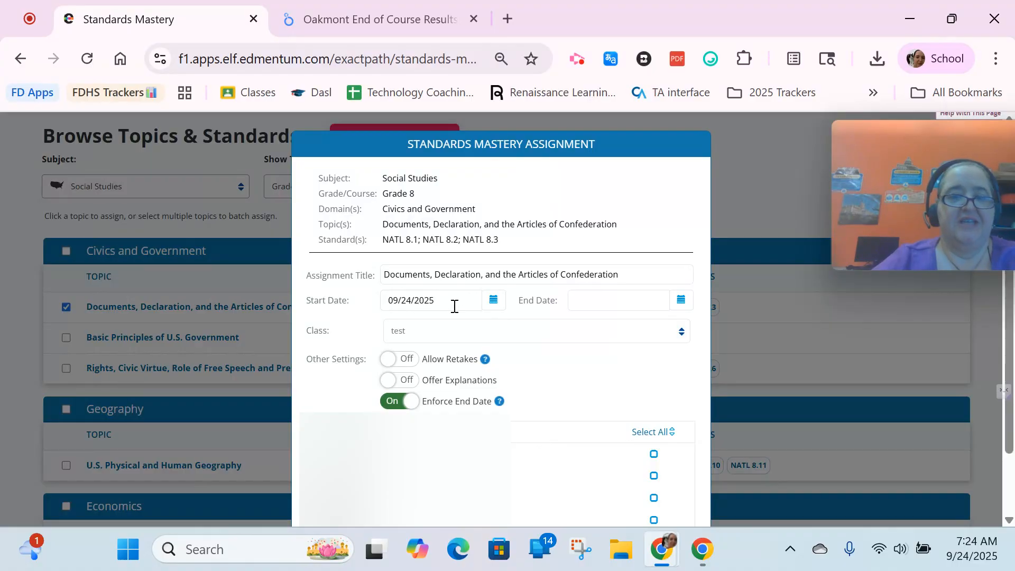
- Set the assignment's end date to 09/30/2025 and turn on Allow Retakes and Offer Explanations
{"action": "left_click", "coordinate": [688, 304]}
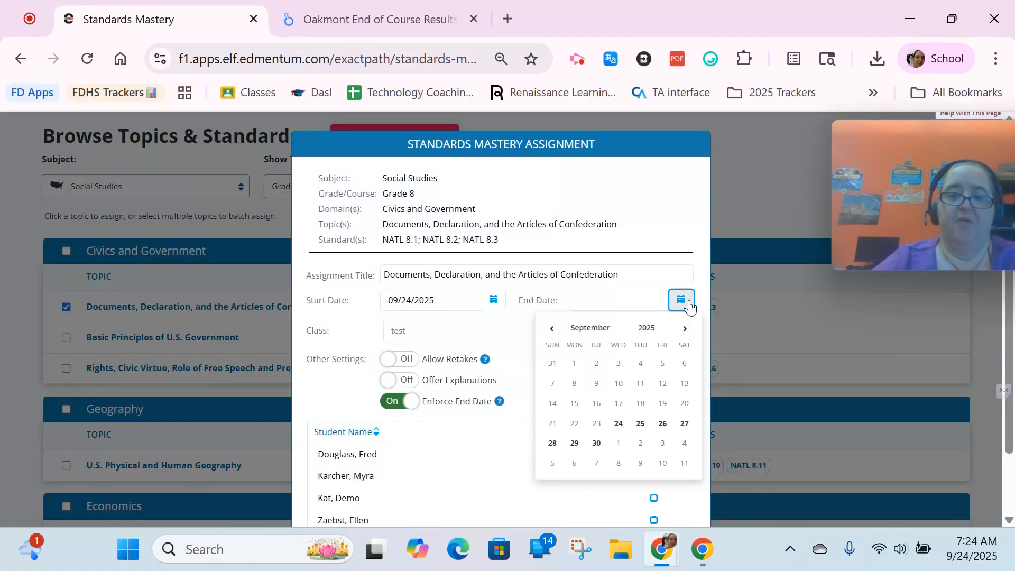
{"action": "left_click", "coordinate": [596, 445]}
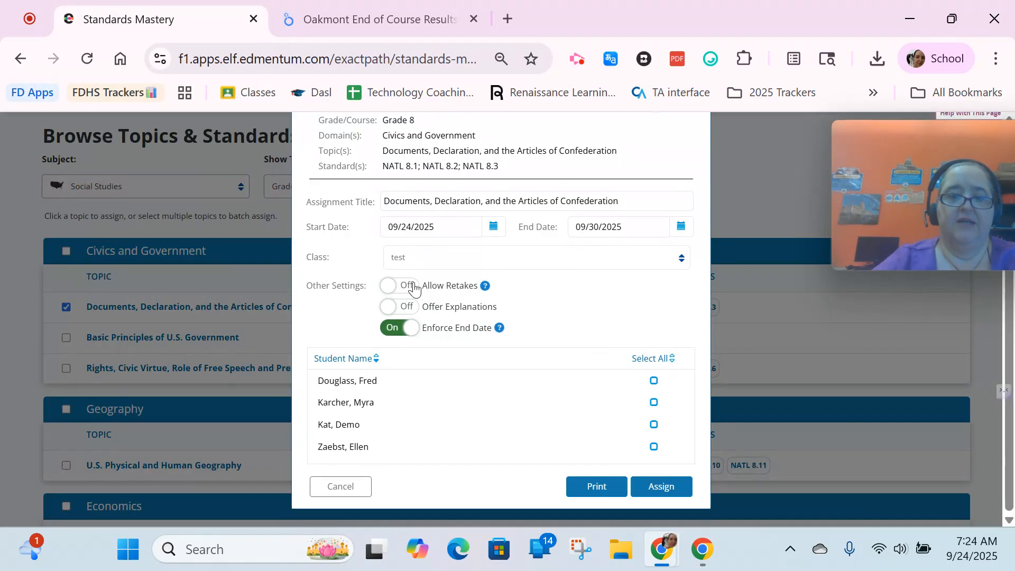
{"action": "left_click", "coordinate": [417, 287]}
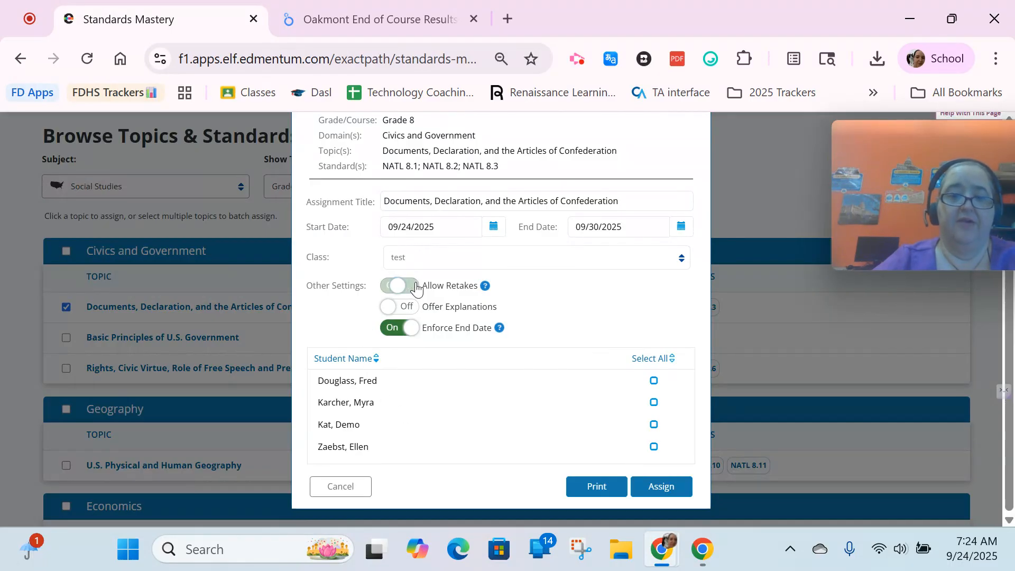
{"action": "left_click", "coordinate": [413, 308]}
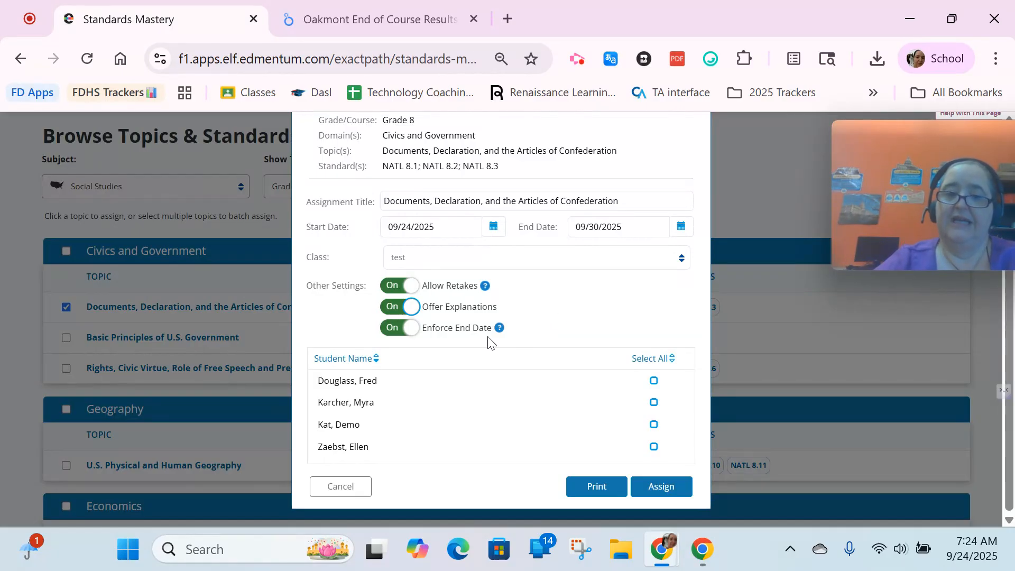
{"action": "left_click_drag", "start_coordinate": [449, 311], "coordinate": [499, 308]}
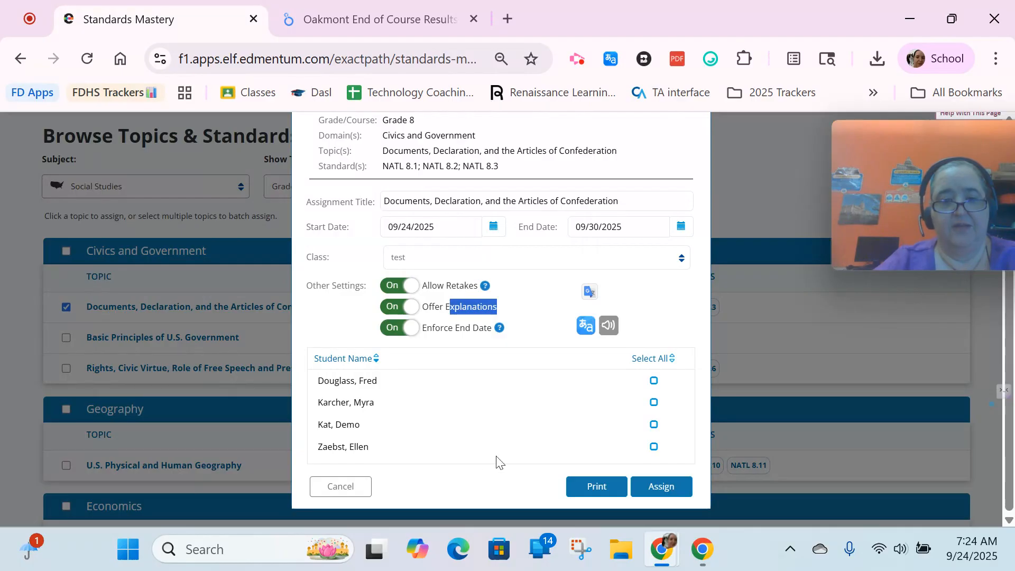
- Assign the Standards Mastery assignment to the demo student only and close the confirmation
{"action": "triple_click", "coordinate": [465, 427]}
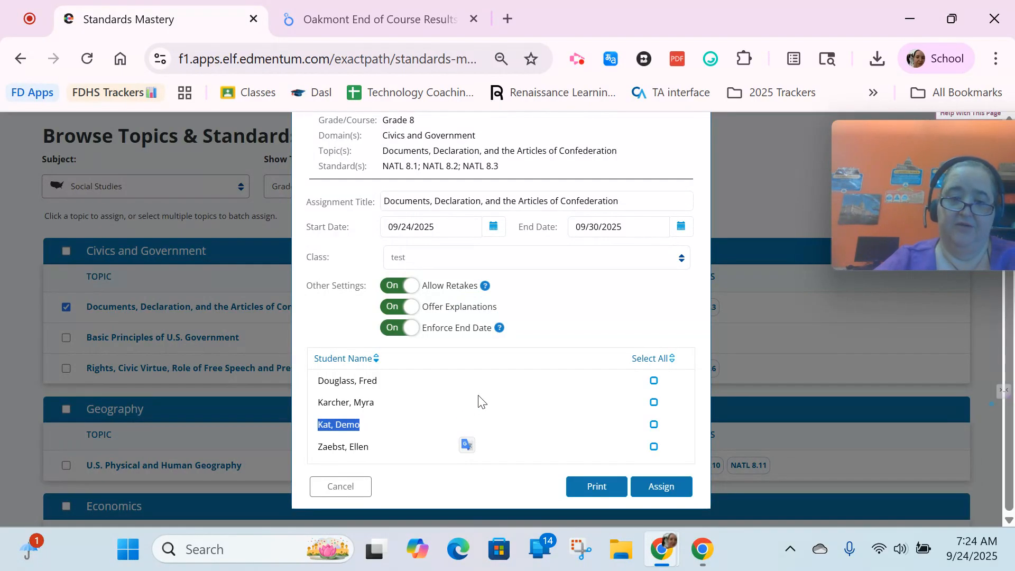
{"action": "left_click", "coordinate": [512, 400]}
{"action": "left_click", "coordinate": [654, 424]}
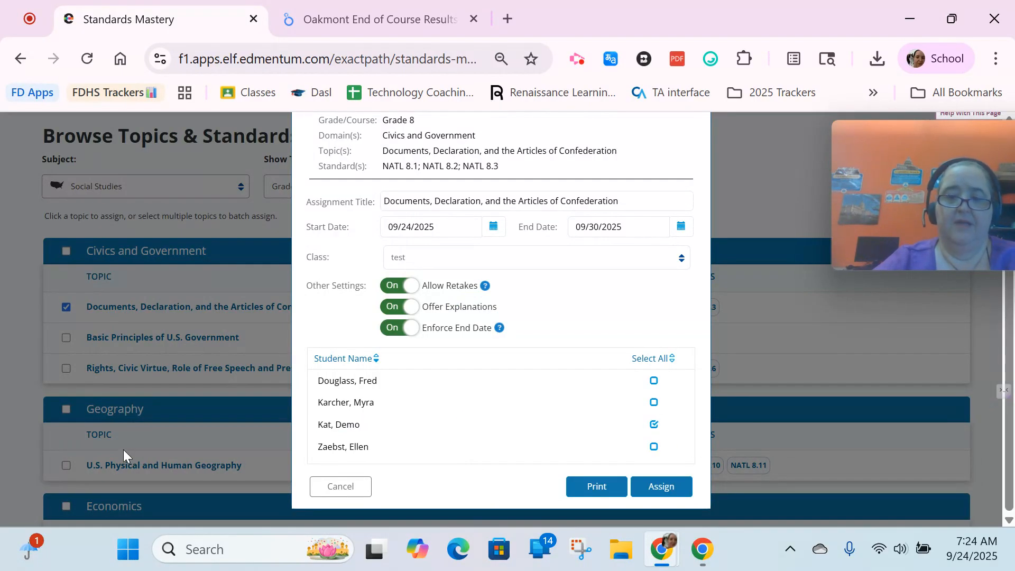
{"action": "left_click", "coordinate": [658, 487]}
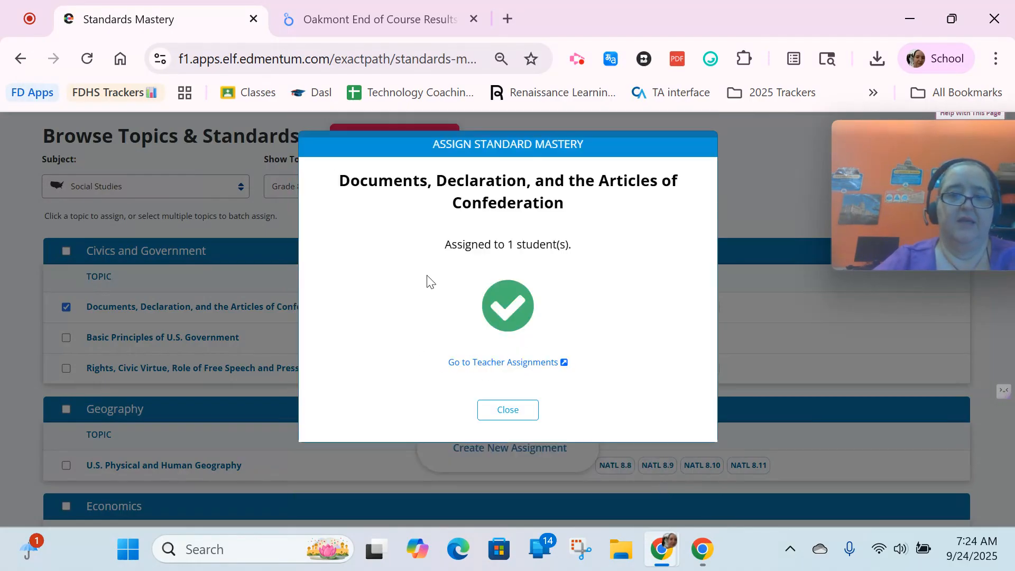
{"action": "left_click", "coordinate": [510, 411]}
- Open the teacher-created assignments under My Classes and switch the class to "test"
{"action": "scroll", "coordinate": [497, 401], "scroll_direction": "up", "scroll_amount": 2}
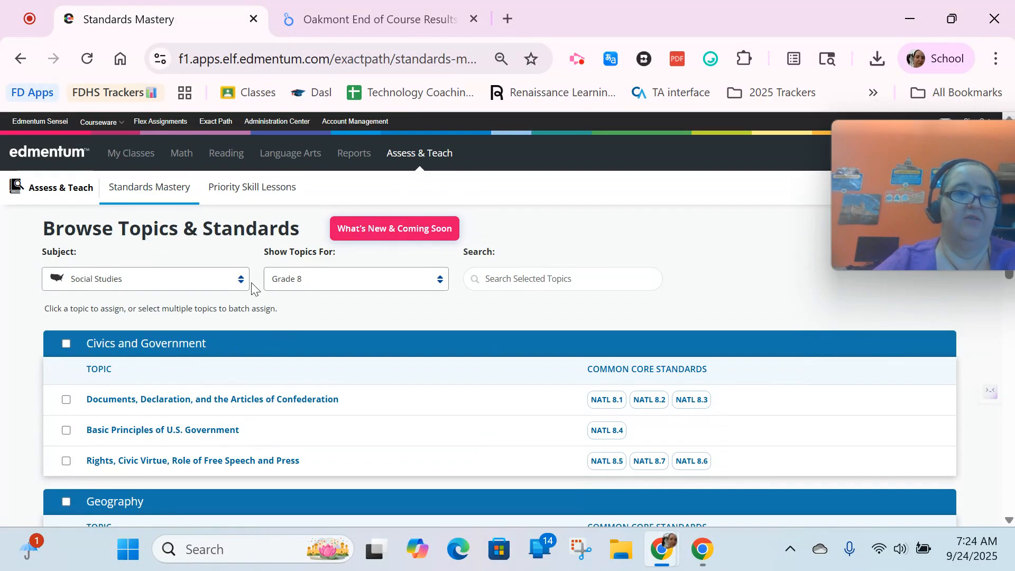
{"action": "left_click", "coordinate": [133, 160]}
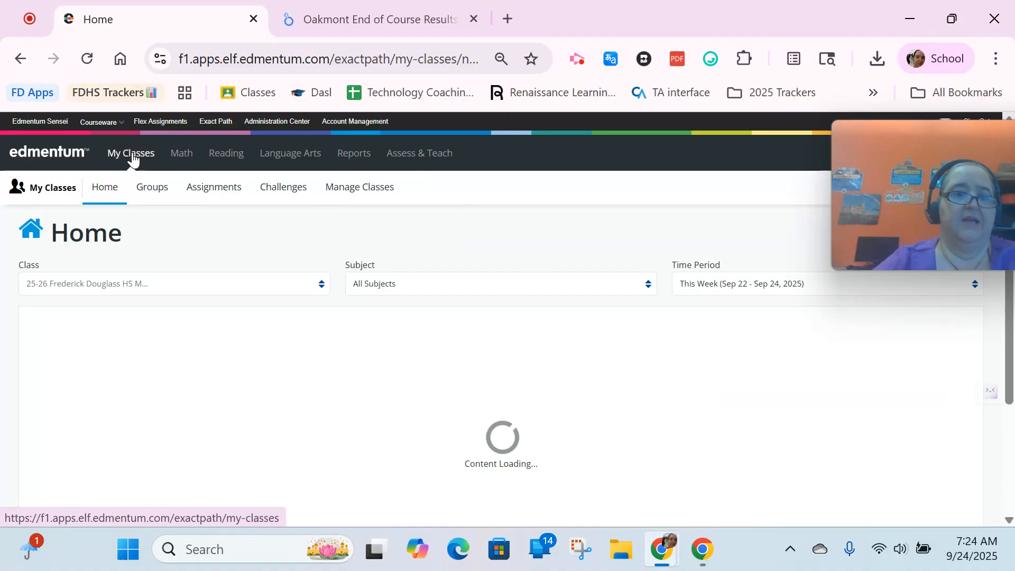
{"action": "left_click", "coordinate": [229, 192]}
{"action": "scroll", "coordinate": [550, 324], "scroll_direction": "down", "scroll_amount": 2}
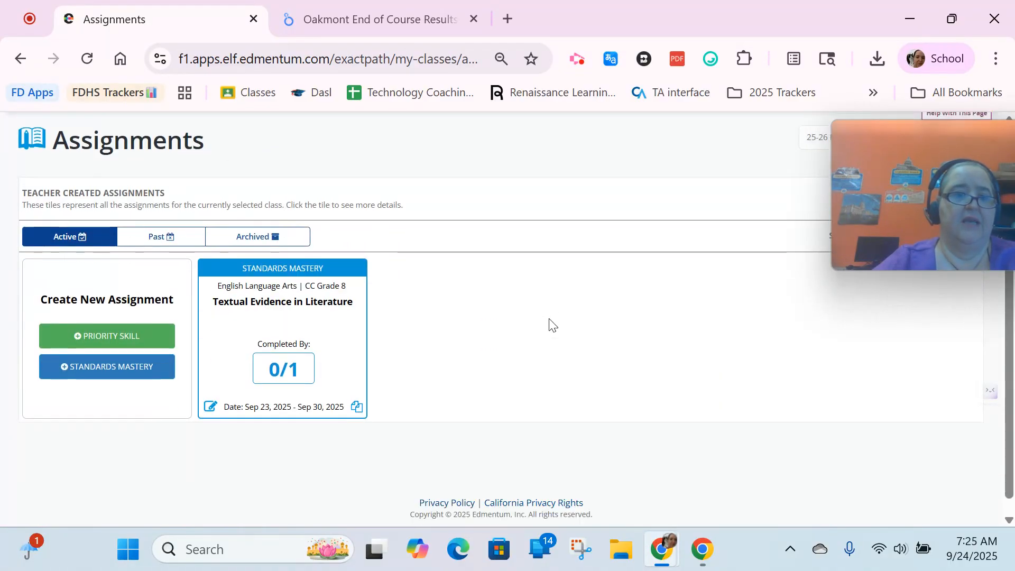
{"action": "scroll", "coordinate": [507, 323], "scroll_direction": "up", "scroll_amount": 2}
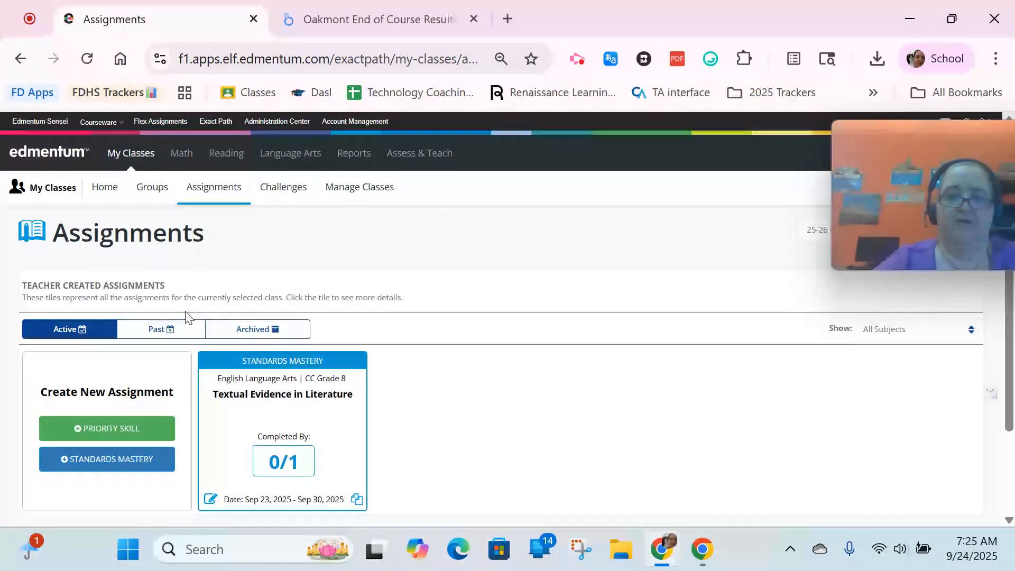
{"action": "mouse_move", "coordinate": [973, 145]}
{"action": "left_click_drag", "start_coordinate": [973, 145], "coordinate": [943, 368]}
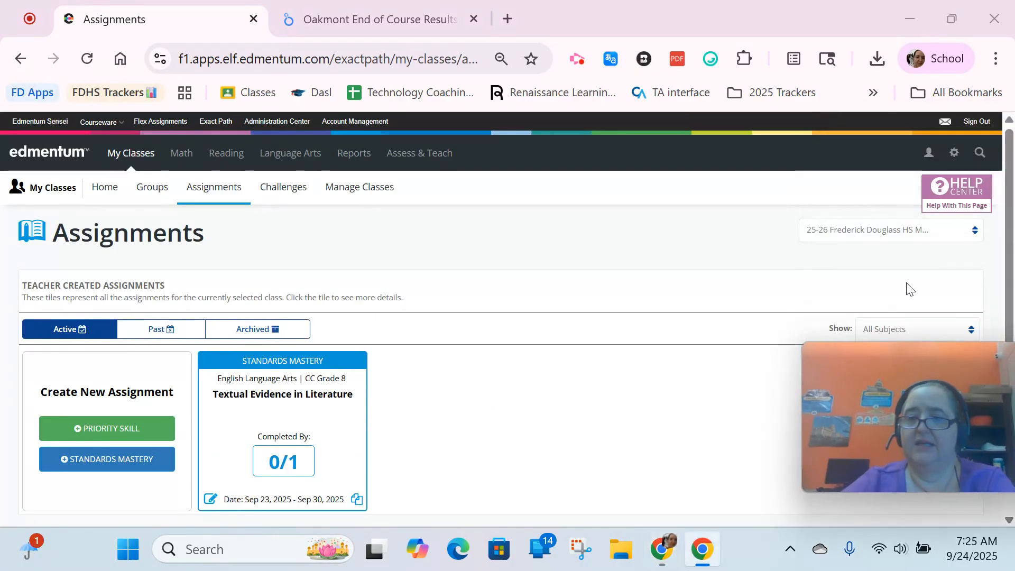
{"action": "left_click", "coordinate": [883, 229]}
{"action": "left_click", "coordinate": [823, 322]}
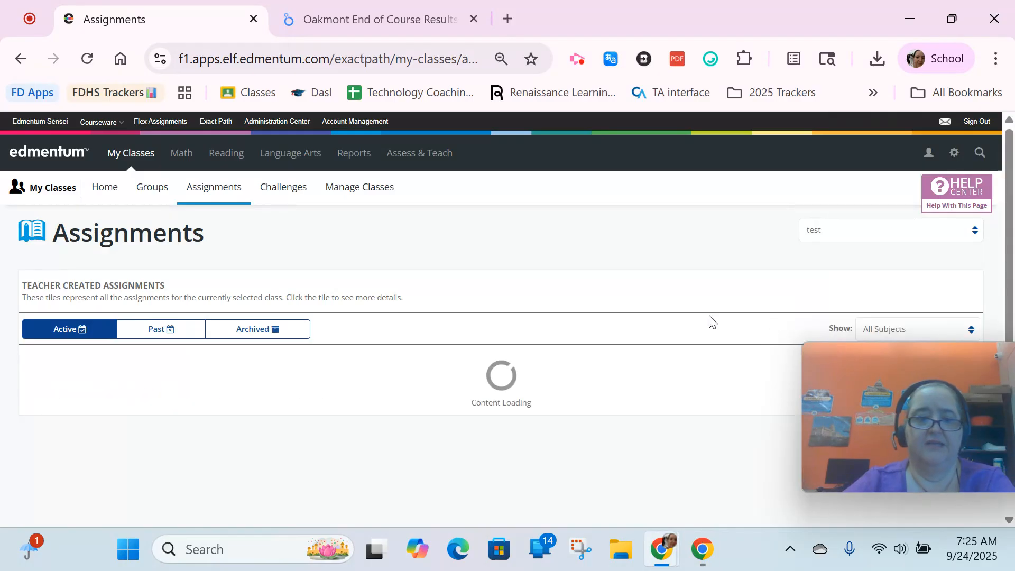
- Open the first "Documents, Declaration, and the Articles of Confederation" assignment and review its settings and student performance
{"action": "scroll", "coordinate": [414, 266], "scroll_direction": "down", "scroll_amount": 2}
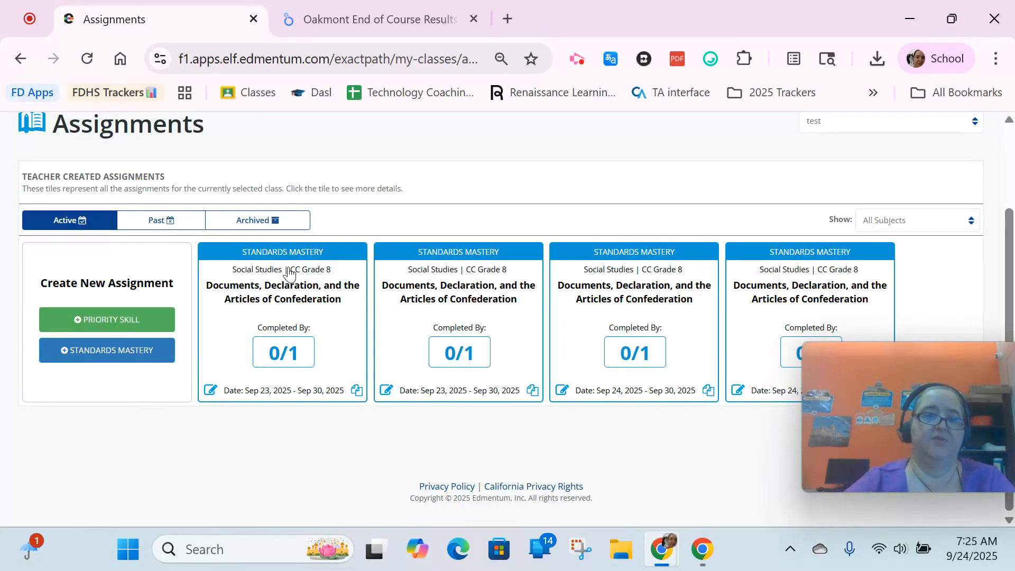
{"action": "left_click", "coordinate": [290, 271]}
{"action": "scroll", "coordinate": [513, 267], "scroll_direction": "down", "scroll_amount": 3}
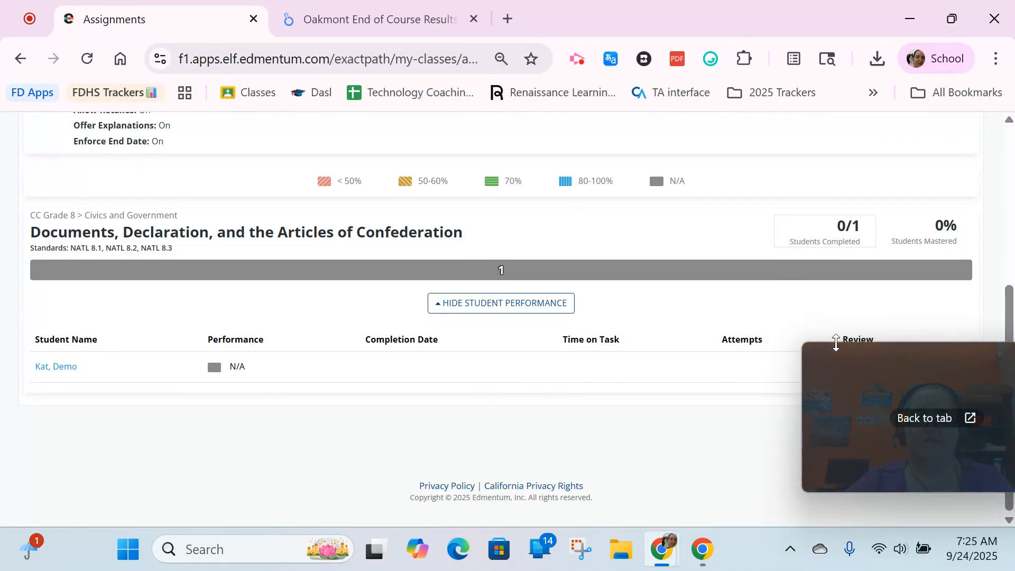
{"action": "scroll", "coordinate": [651, 322], "scroll_direction": "up", "scroll_amount": 2}
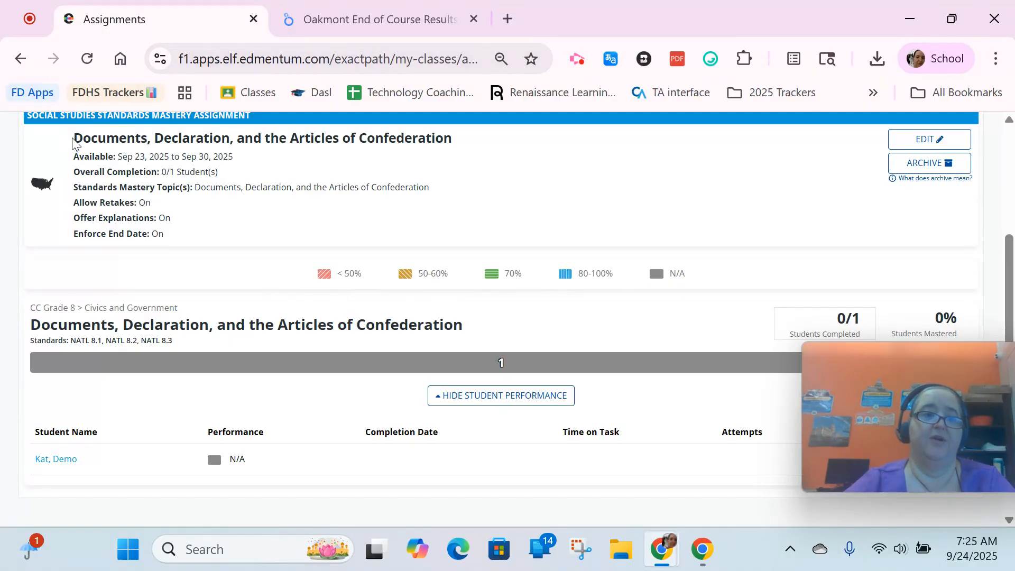
{"action": "left_click_drag", "start_coordinate": [73, 142], "coordinate": [496, 138]}
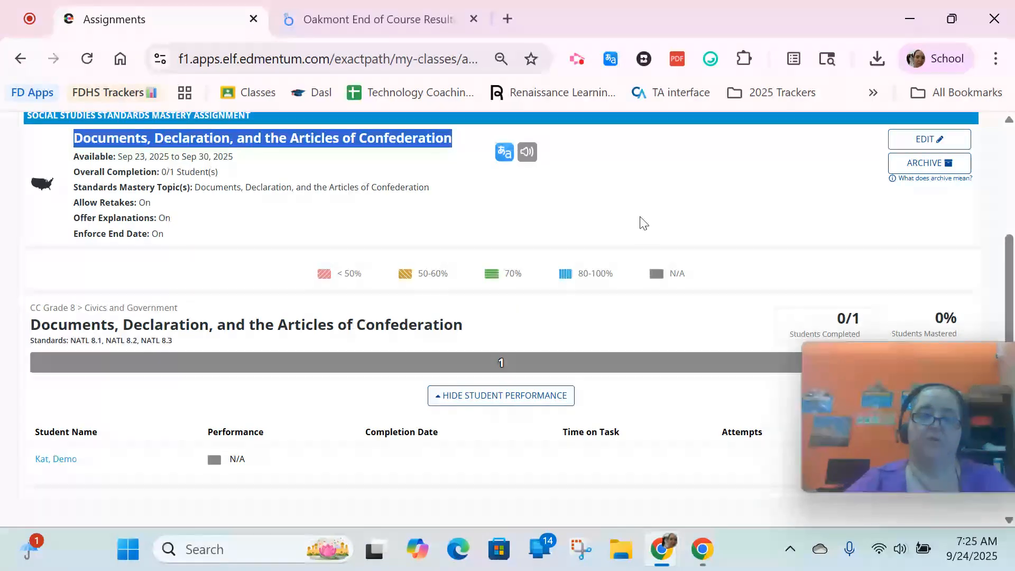
{"action": "scroll", "coordinate": [645, 224], "scroll_direction": "up", "scroll_amount": 3}
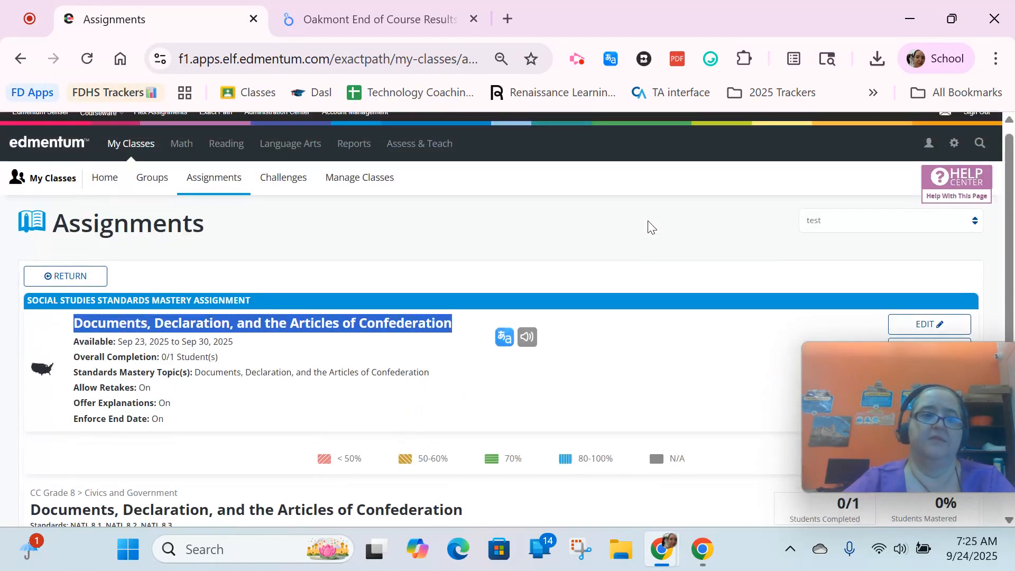
- Sign out of the Edmentum teacher account
{"action": "left_click", "coordinate": [431, 233]}
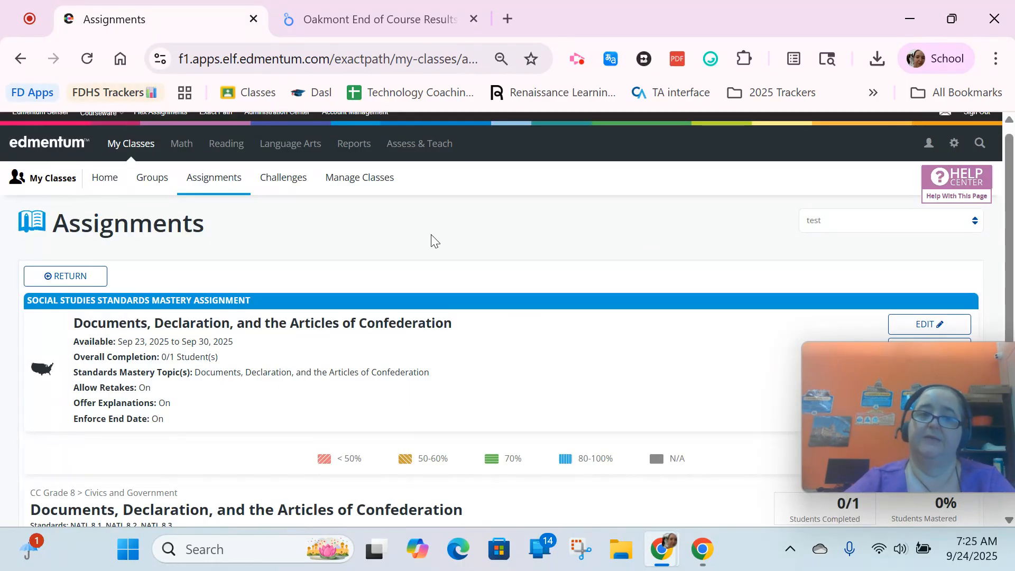
{"action": "scroll", "coordinate": [899, 158], "scroll_direction": "up", "scroll_amount": 1}
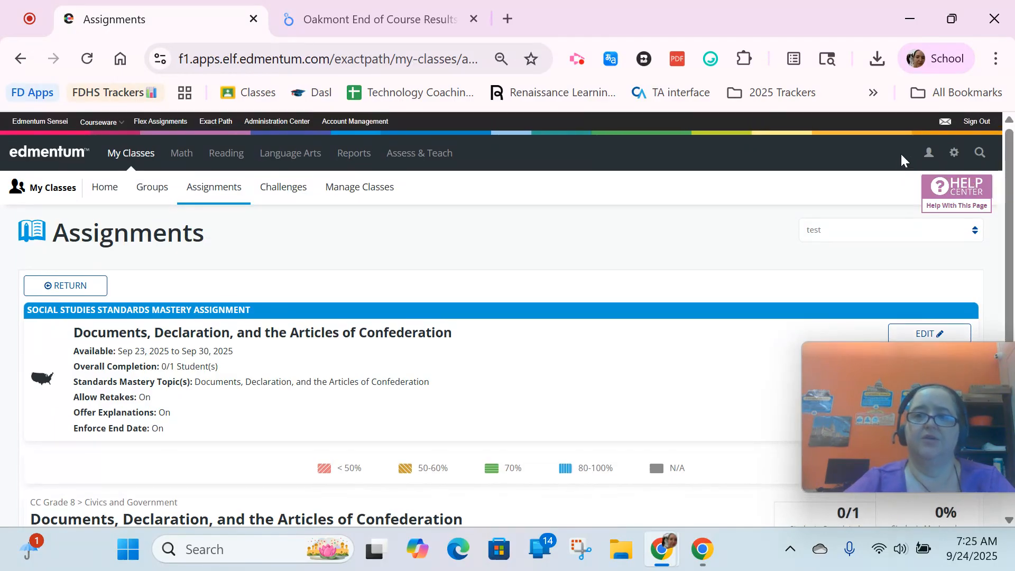
{"action": "left_click", "coordinate": [978, 125]}
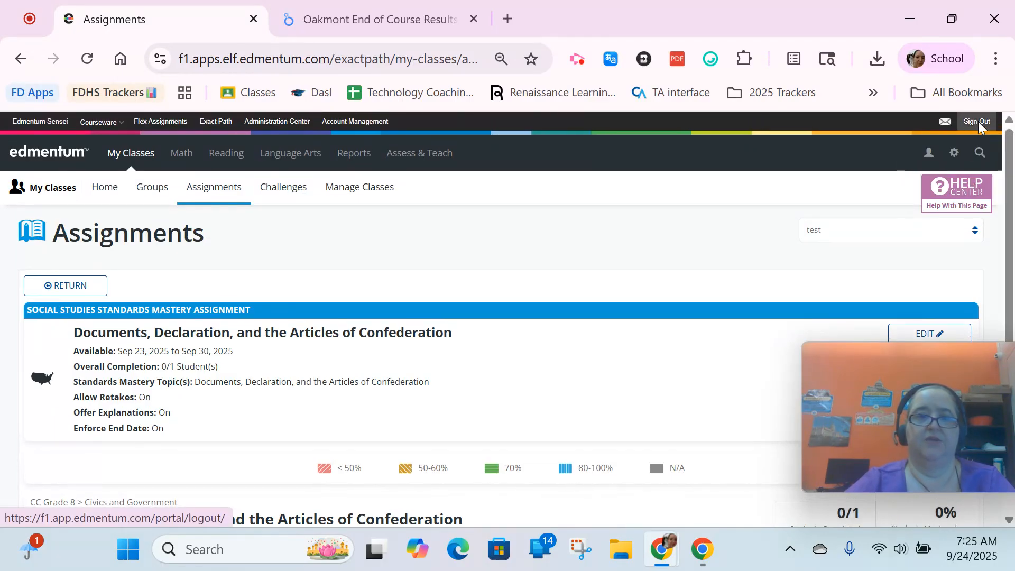
- Return to the Edmentum login page and enter the school's account name
{"action": "scroll", "coordinate": [582, 359], "scroll_direction": "down", "scroll_amount": 1}
{"action": "left_click", "coordinate": [487, 443]}
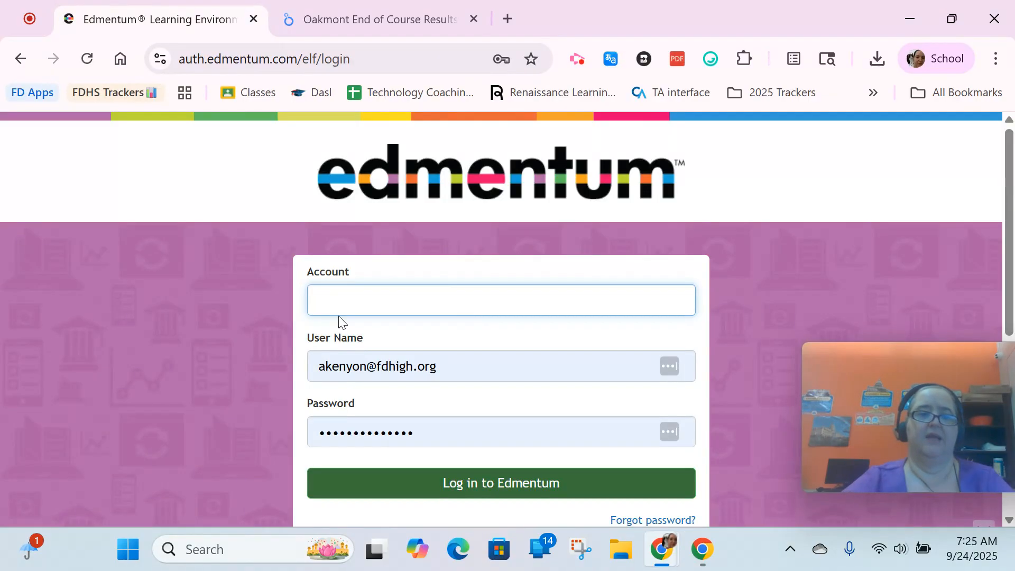
{"action": "type", "text": "oaed"}
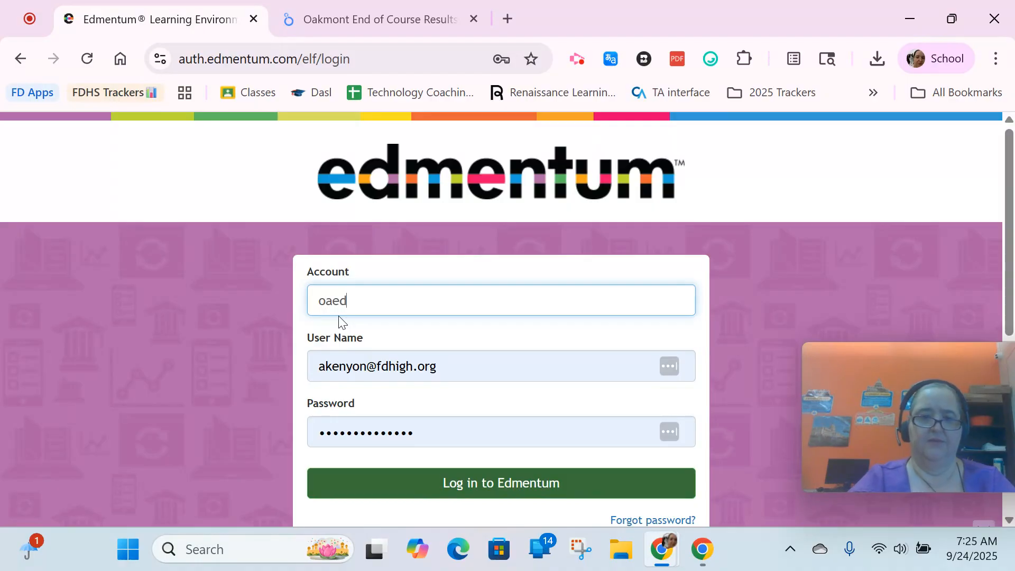
{"action": "type", "text": "-oh"}
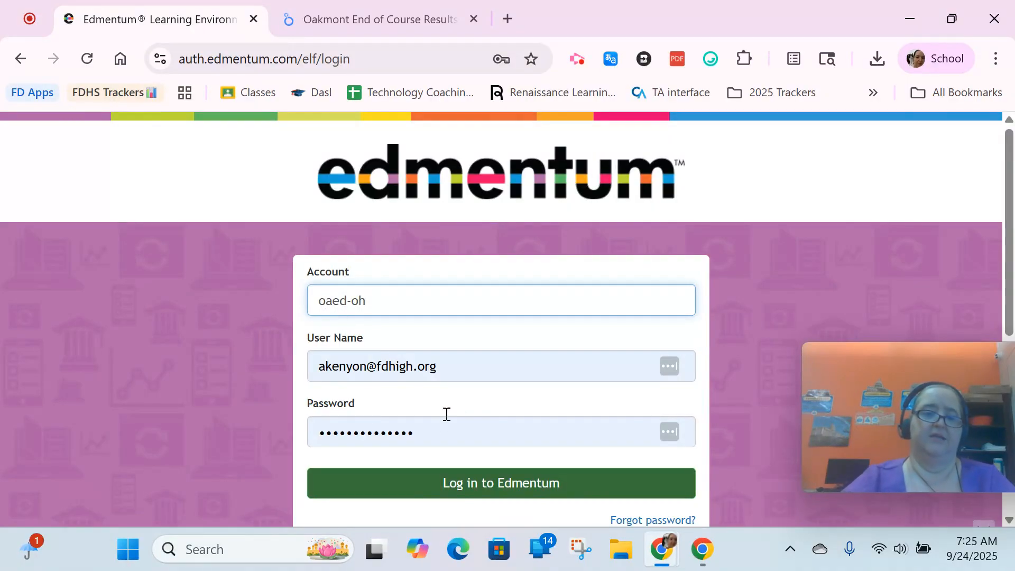
- Replace the teacher user name with the demo student's saved user name and password, and log in
{"action": "key", "text": "Tab"}
{"action": "key", "text": "BackSpace"}
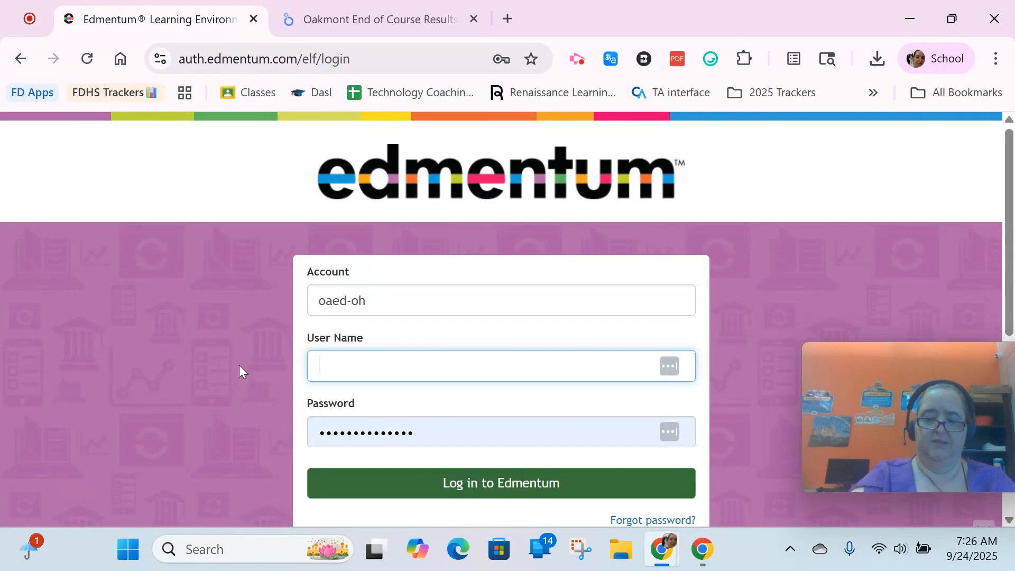
{"action": "type", "text": "kat"}
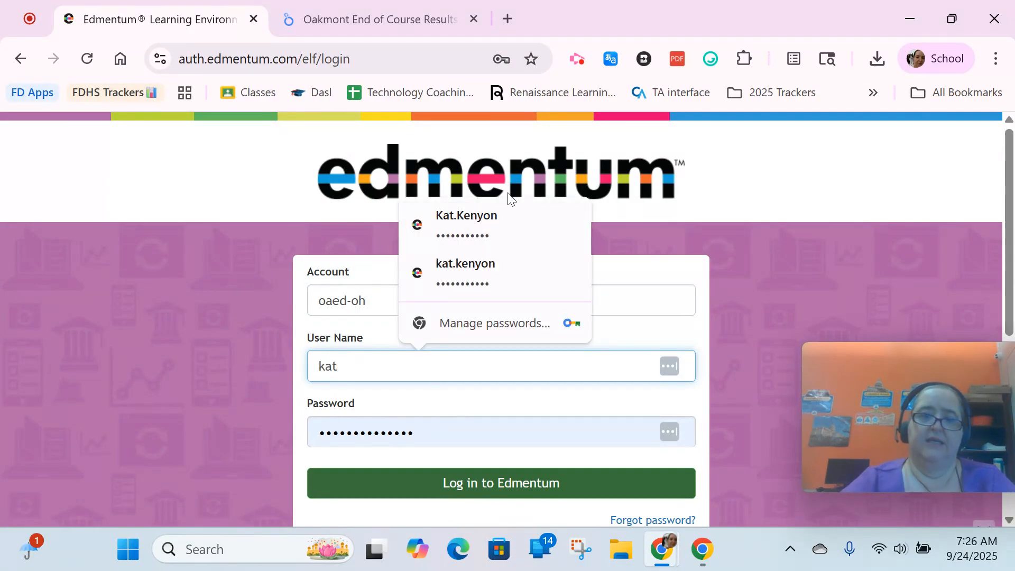
{"action": "left_click", "coordinate": [494, 223]}
{"action": "left_click", "coordinate": [476, 488]}
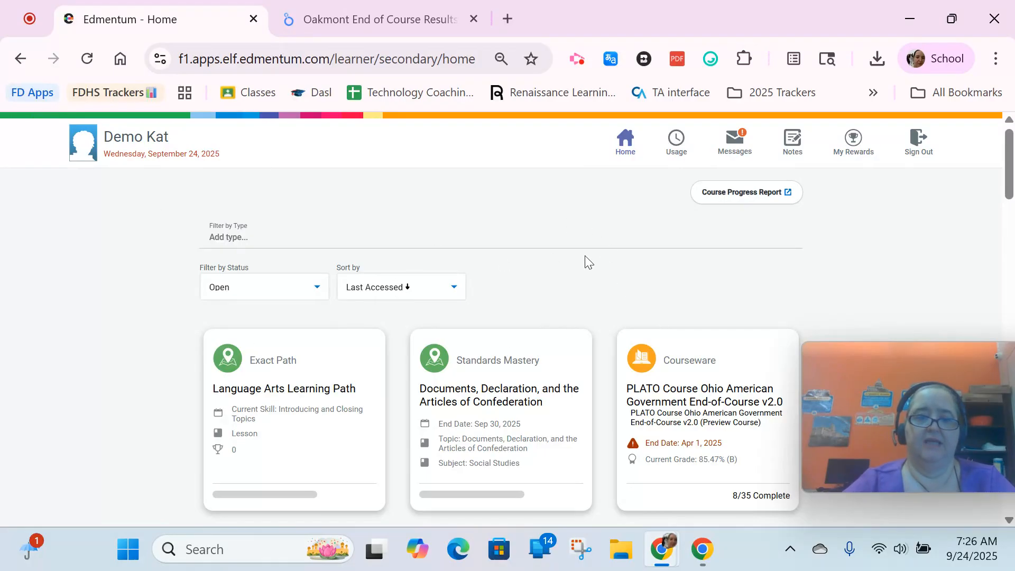
- Open the Standards Mastery assignment "Documents, Declaration, and the Articles of Confederation" and launch its activity
{"action": "scroll", "coordinate": [586, 259], "scroll_direction": "down", "scroll_amount": 3}
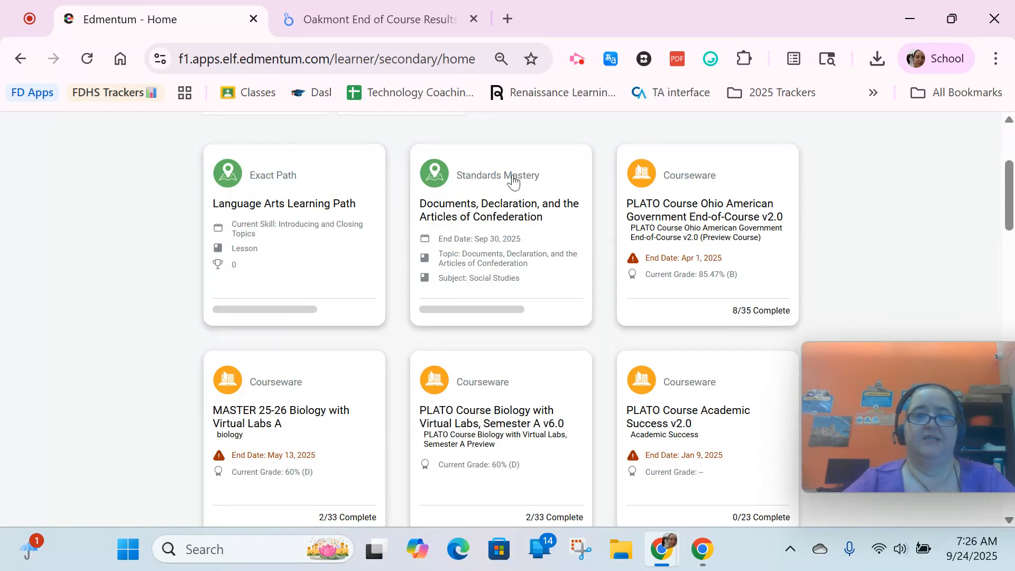
{"action": "left_click", "coordinate": [521, 224]}
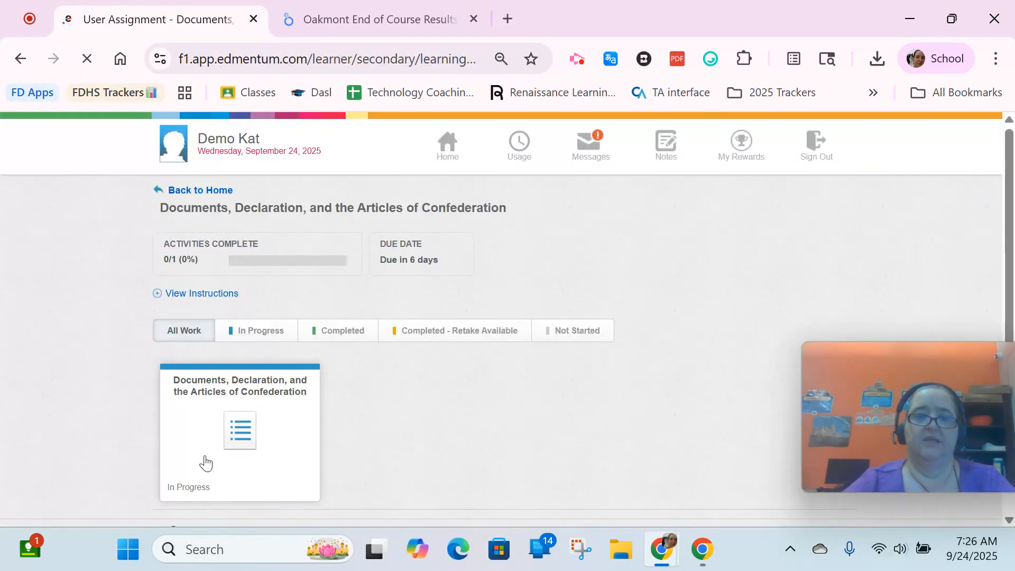
{"action": "left_click", "coordinate": [240, 415]}
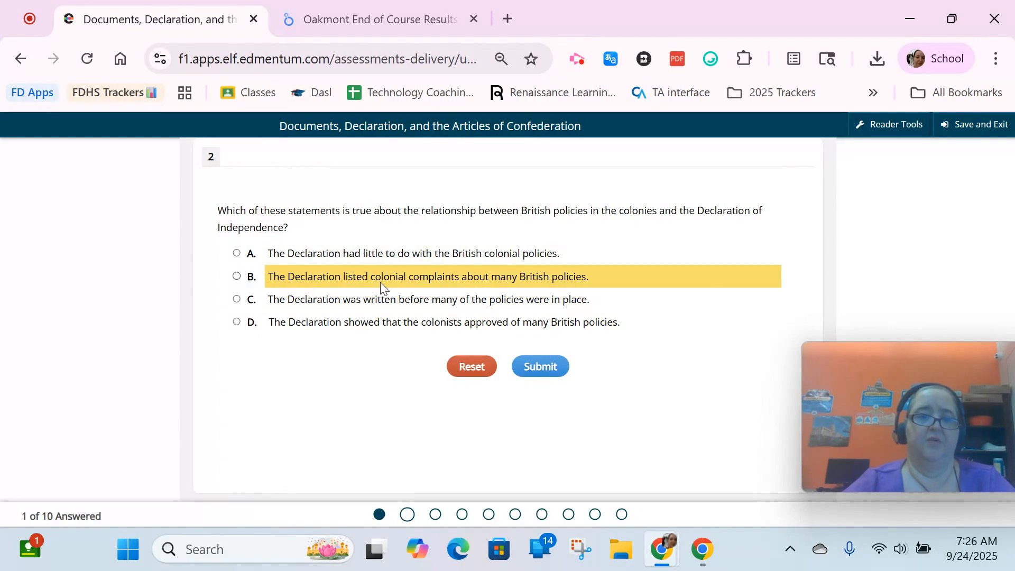
- Submit answer B for question 2 about British policies and the Declaration of Independence, then read and close its explanation
{"action": "left_click", "coordinate": [353, 283]}
{"action": "left_click", "coordinate": [538, 370]}
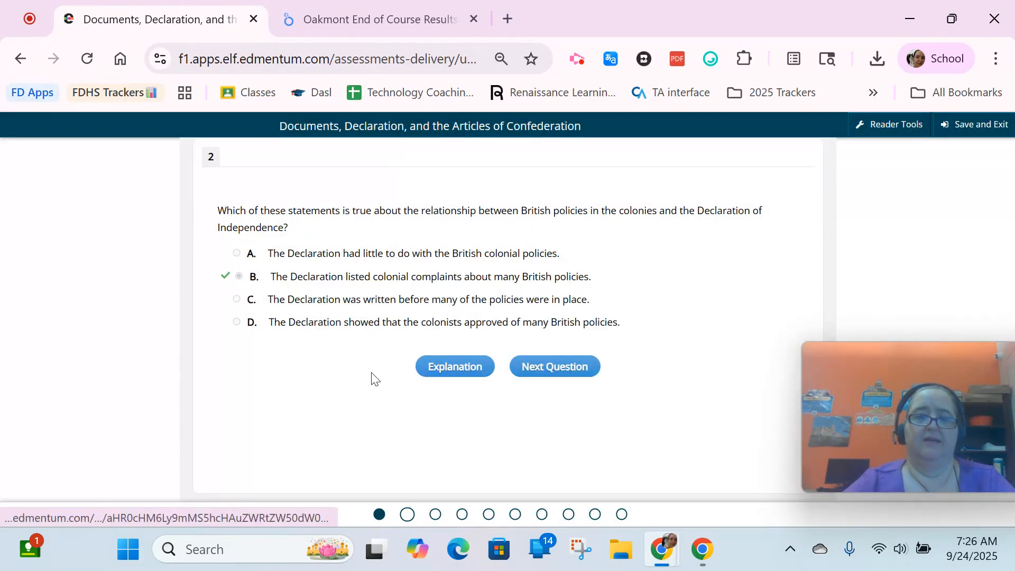
{"action": "left_click", "coordinate": [435, 369]}
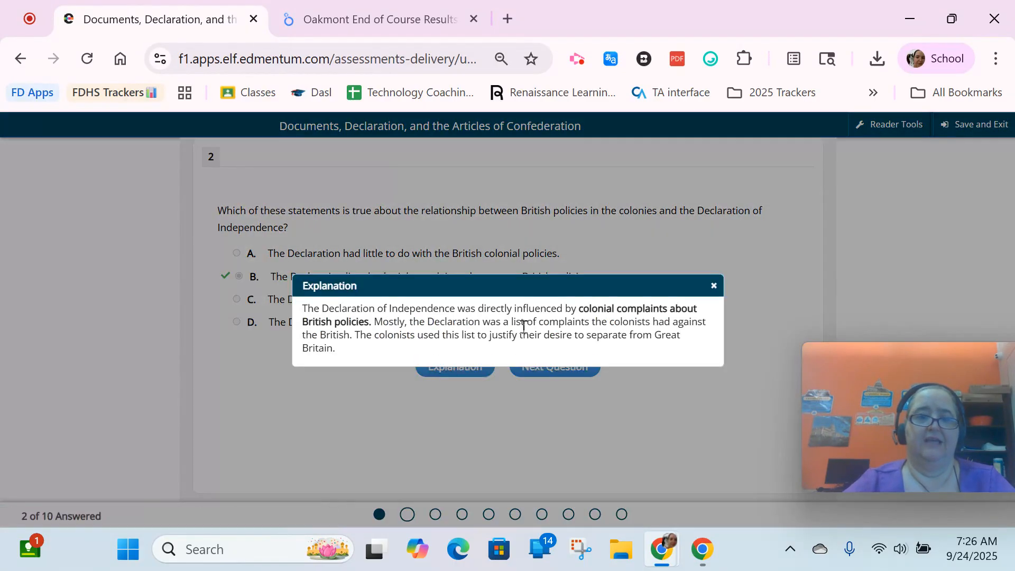
{"action": "left_click", "coordinate": [714, 287]}
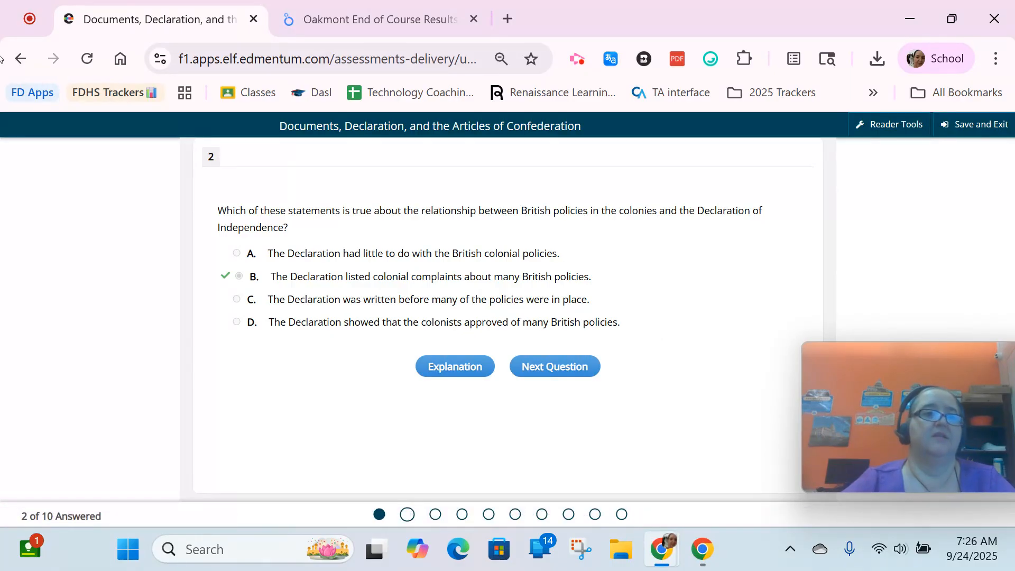
- Go back from the assessment to the student home page
{"action": "left_click", "coordinate": [23, 58]}
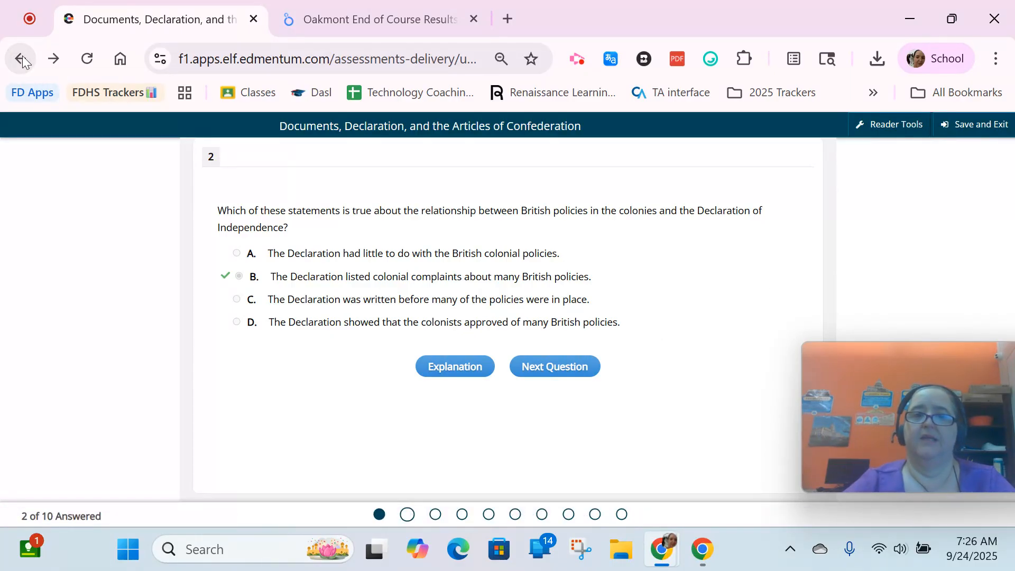
{"action": "left_click", "coordinate": [21, 64]}
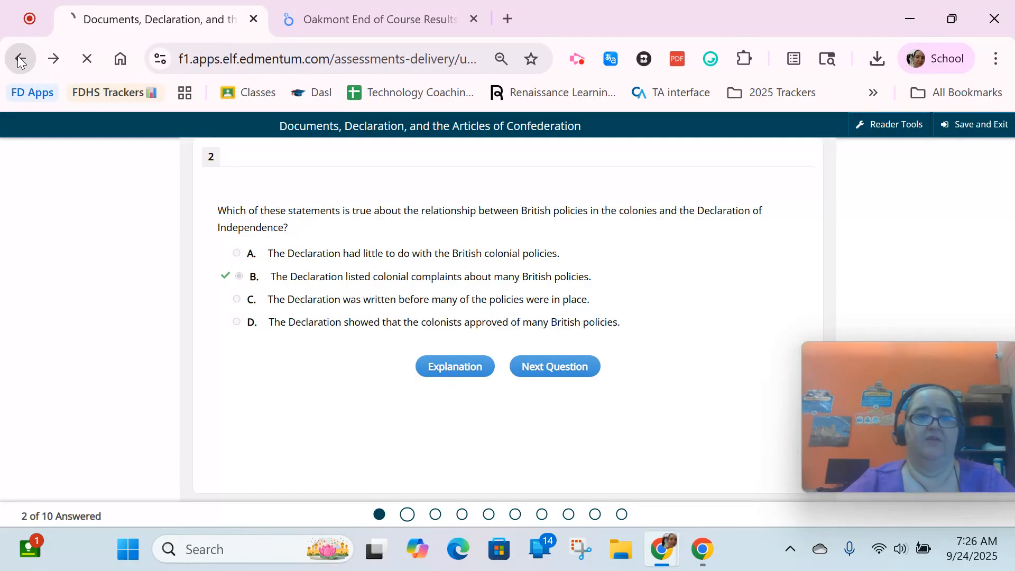
{"action": "left_click", "coordinate": [22, 59]}
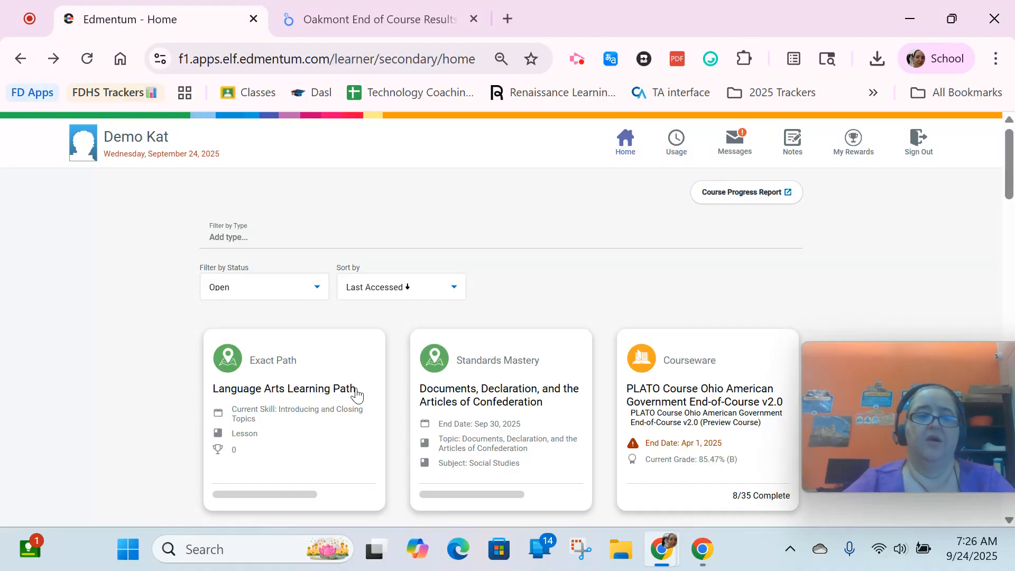
- Open the Language Arts Learning Path, play the "The Rise of Postmodernism" lesson and advance to page 5
{"action": "left_click", "coordinate": [301, 381]}
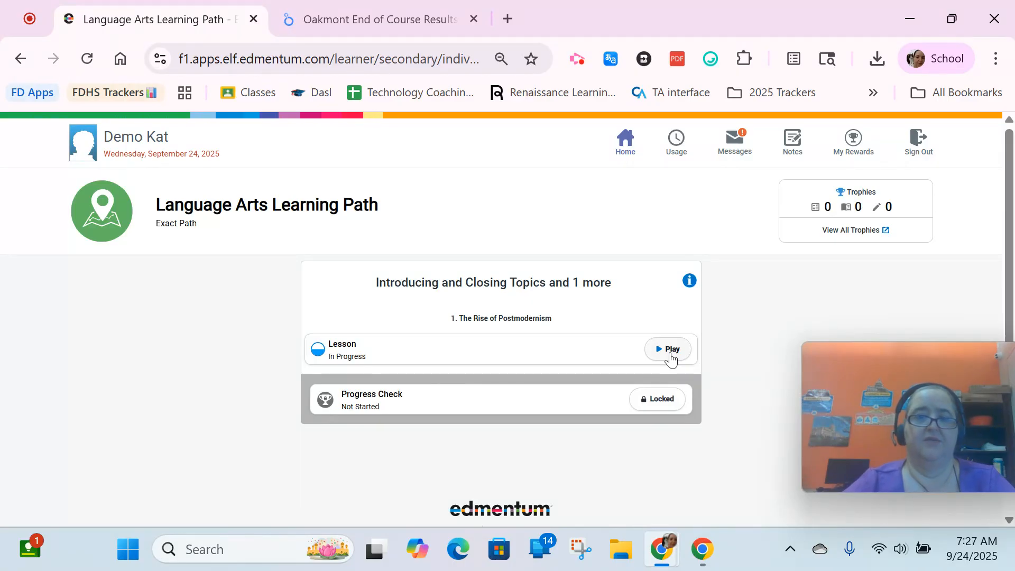
{"action": "left_click", "coordinate": [671, 351]}
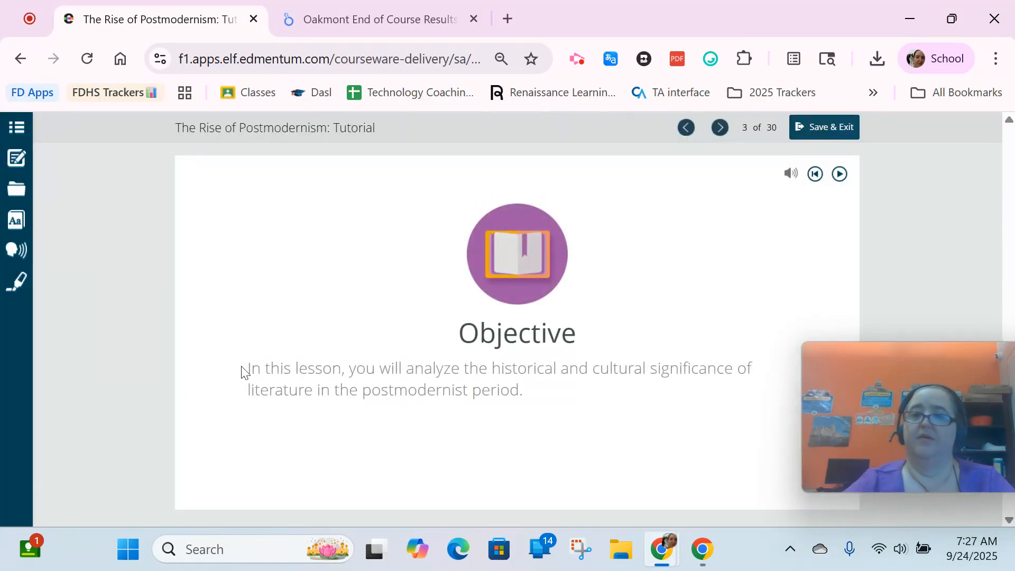
{"action": "left_click", "coordinate": [721, 129]}
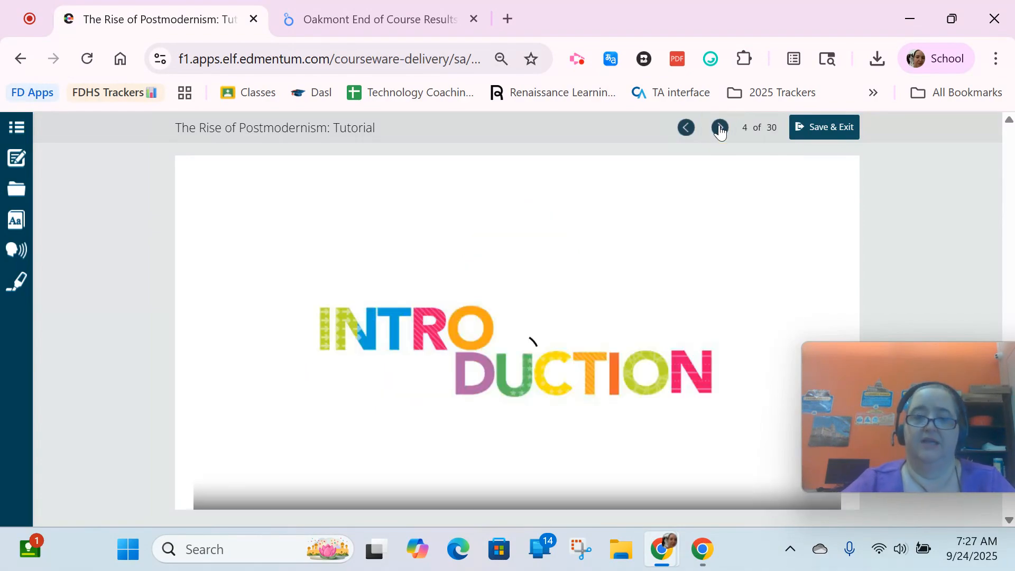
{"action": "left_click", "coordinate": [720, 129]}
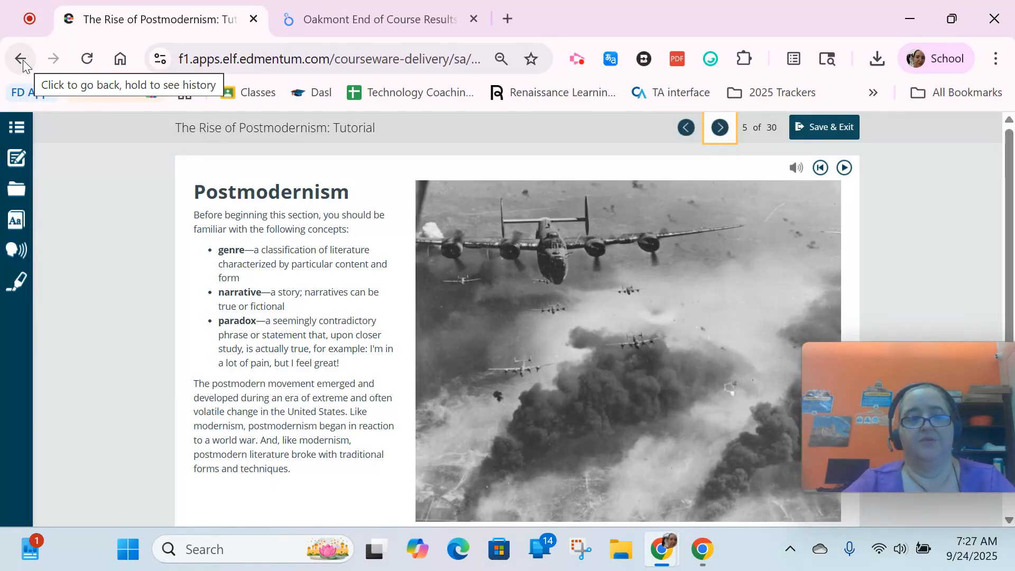
- Save and exit the lesson tutorial and return to the student home page
{"action": "left_click", "coordinate": [838, 128]}
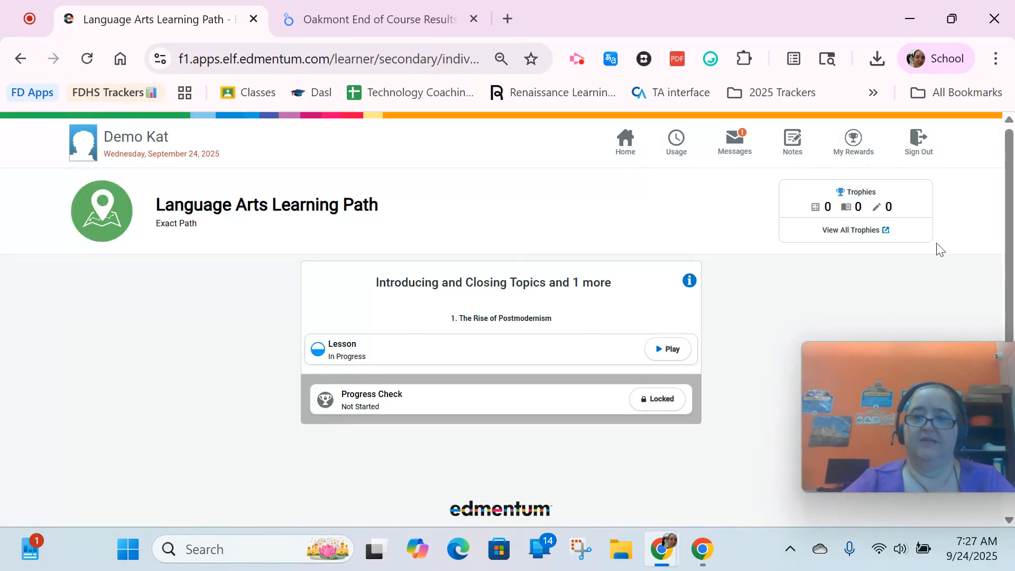
{"action": "left_click", "coordinate": [635, 144]}
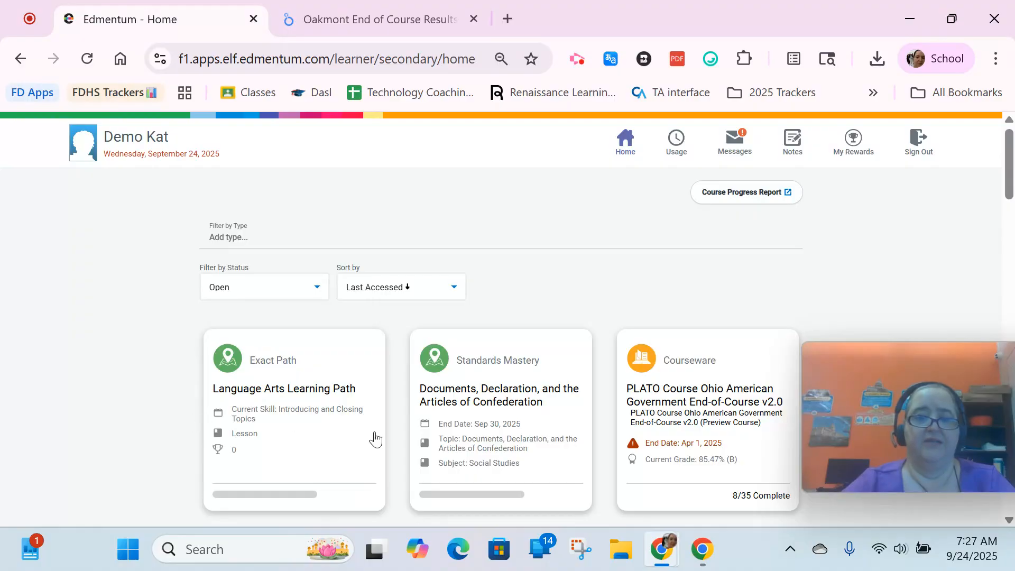